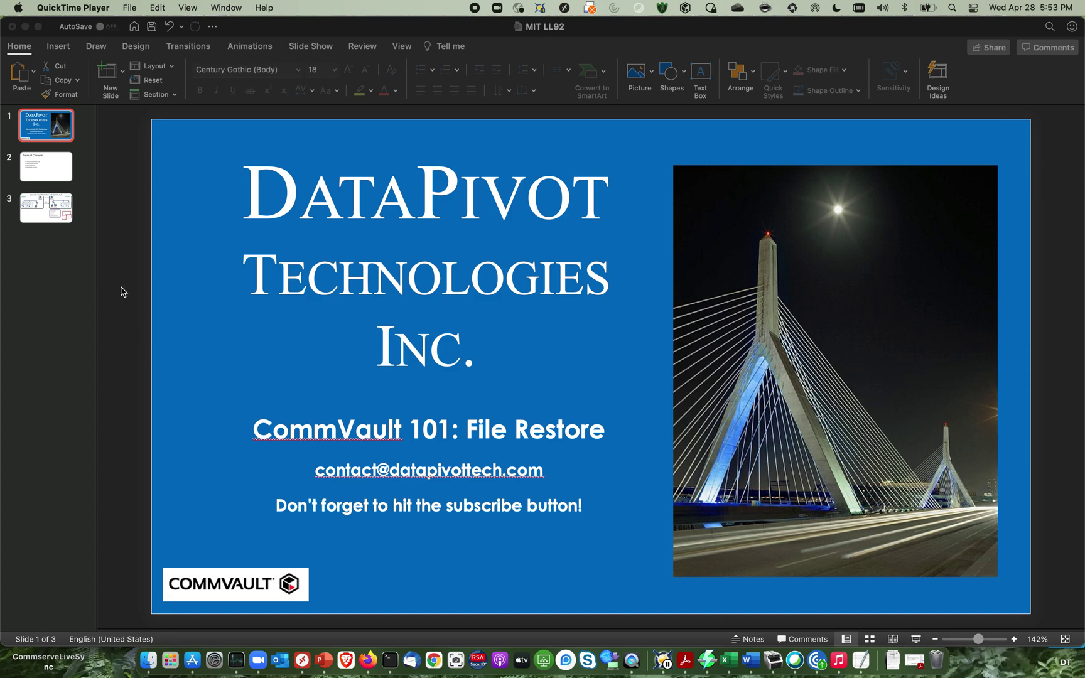
Bring PowerPoint forward and go to slide 2, the Table of Contents of Commvault restore topics
click(46, 167)
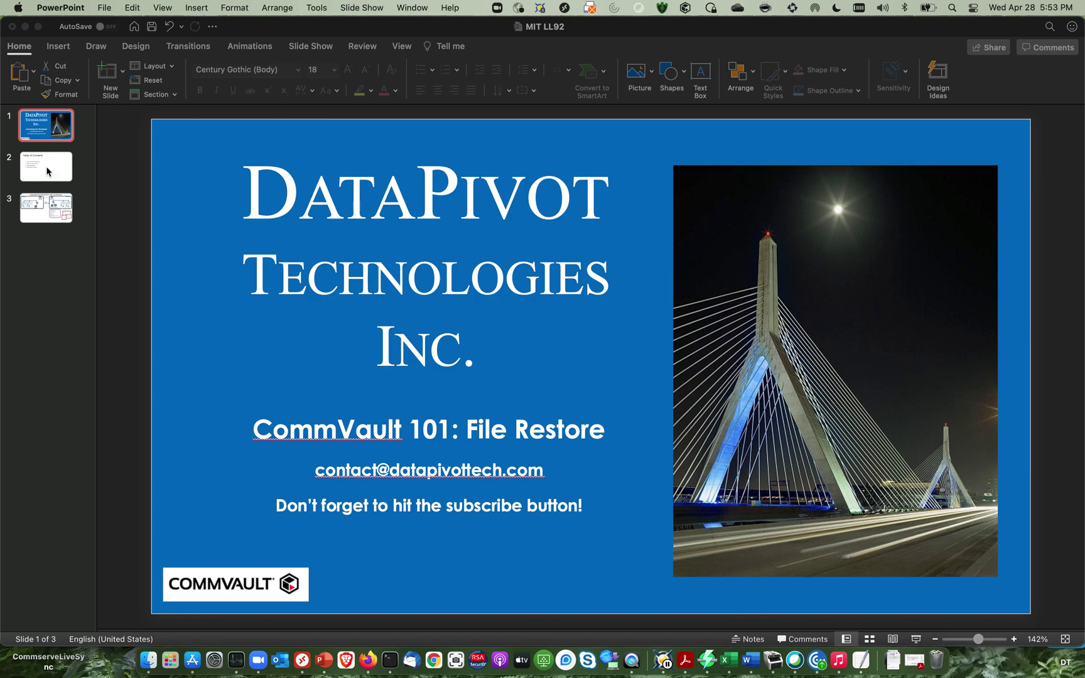
click(46, 166)
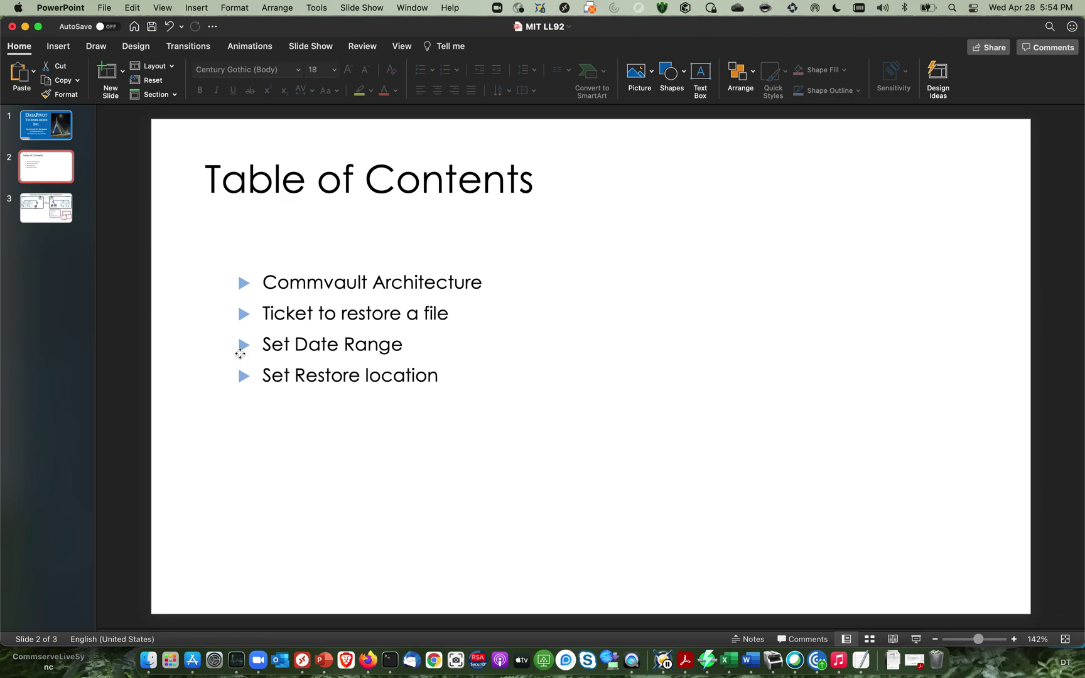
Show slide 3, the Cross-Site Data Protection diagram linking Andover and Pomfret via DASH Replication
click(53, 216)
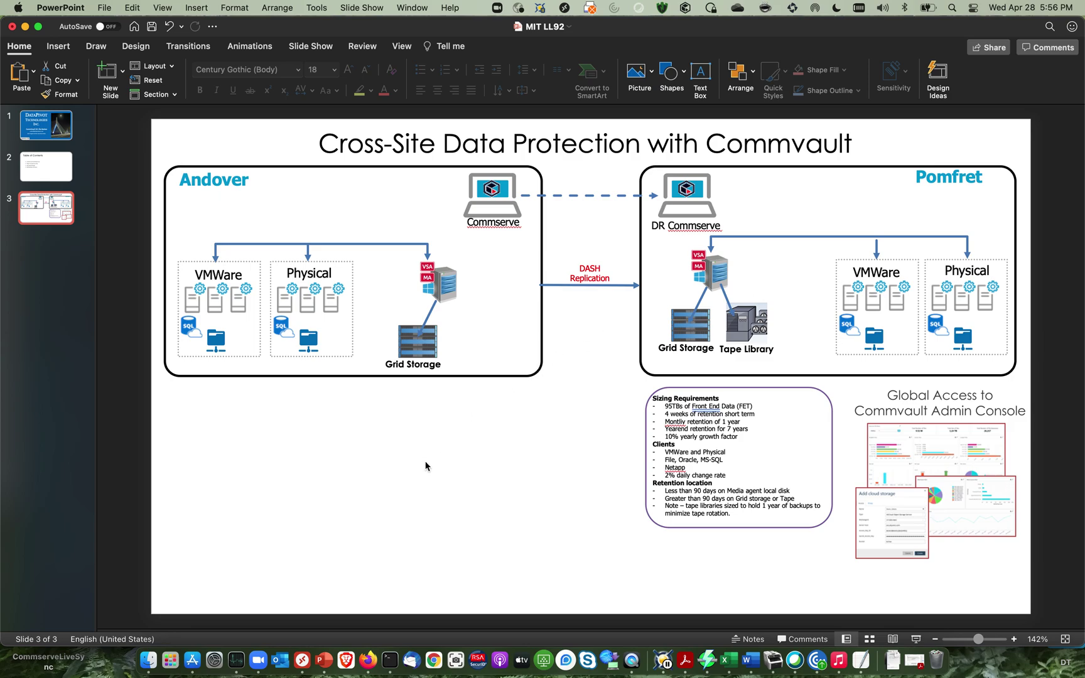
Switch to Commvault Command Center in Firefox and open the Overview Dashboard
click(369, 659)
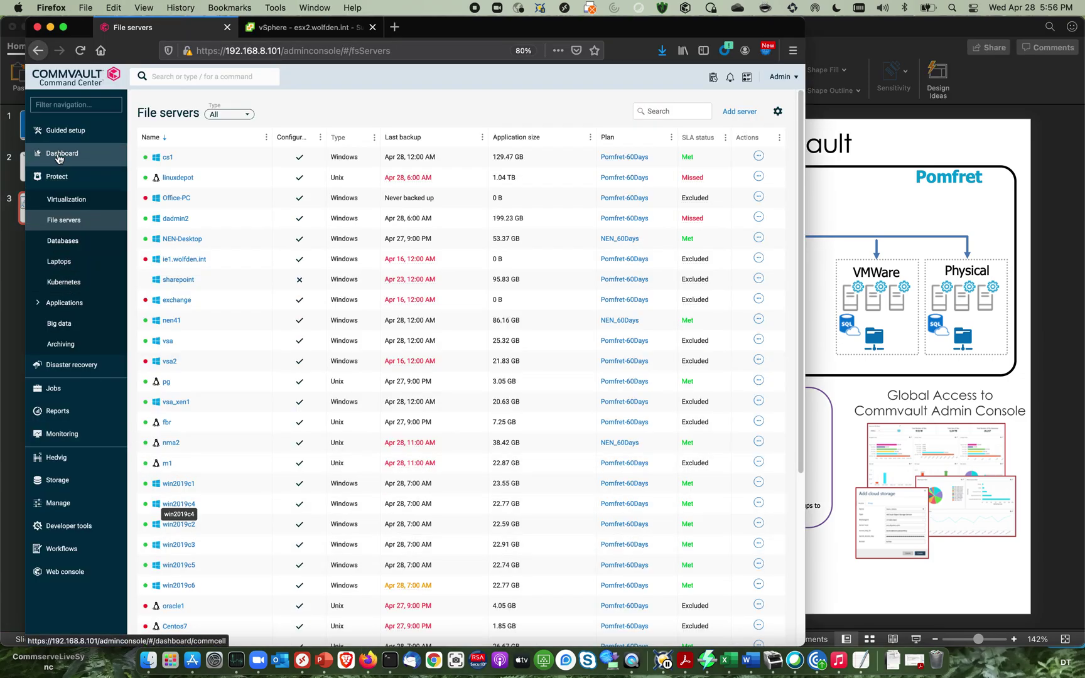
click(59, 157)
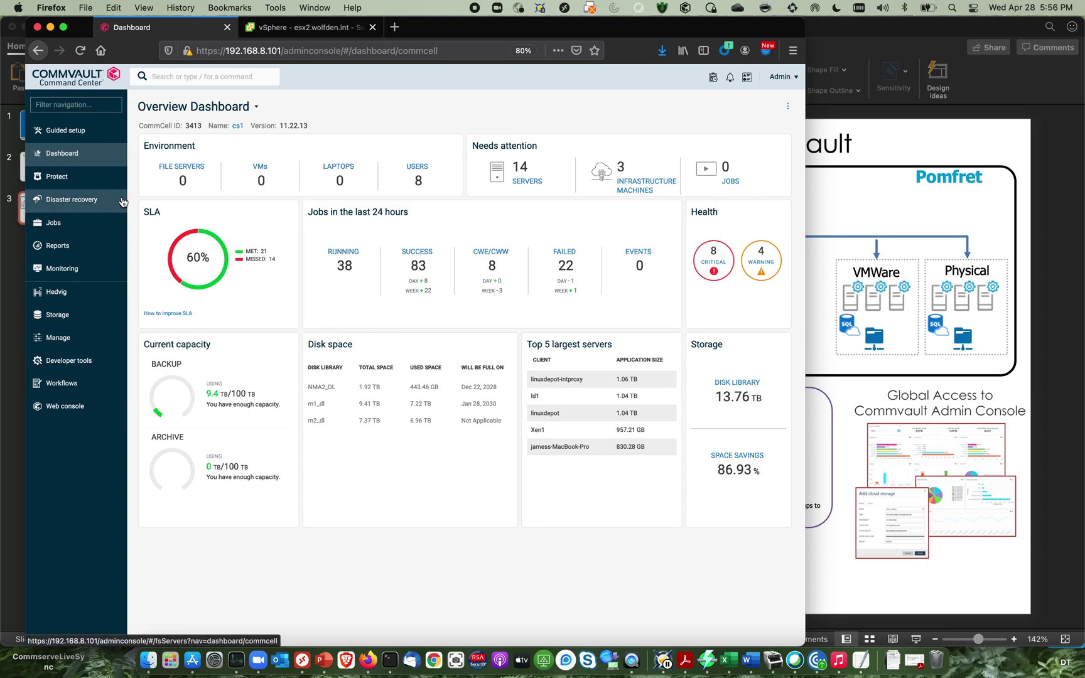
Open Protect > File servers and scroll the list down to centos7c2
click(58, 178)
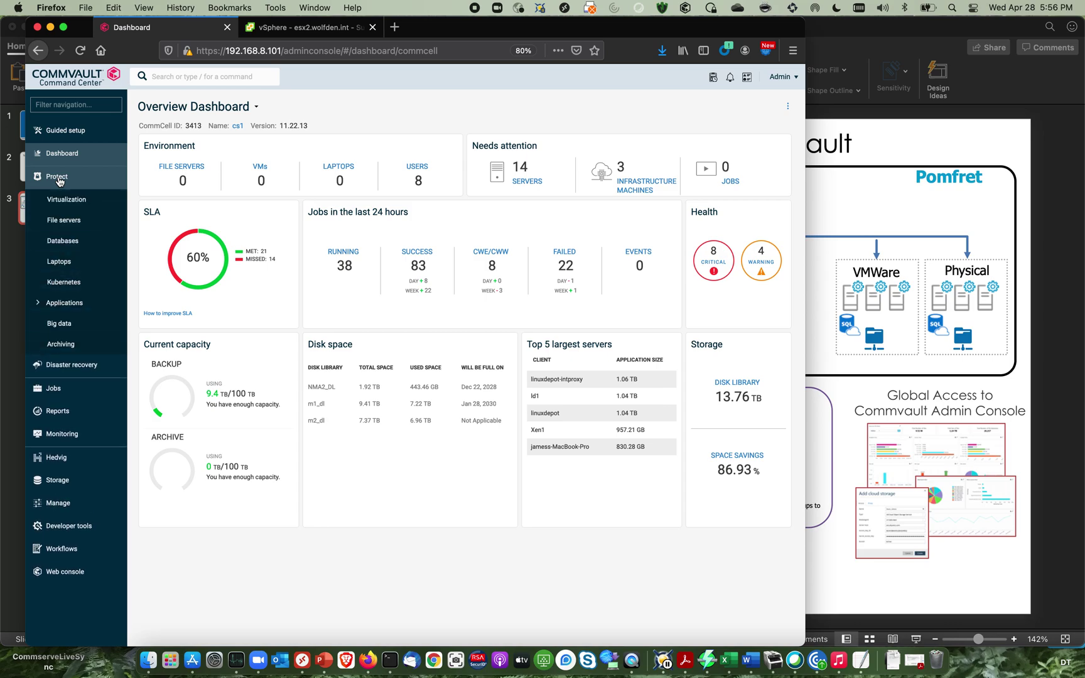
click(64, 221)
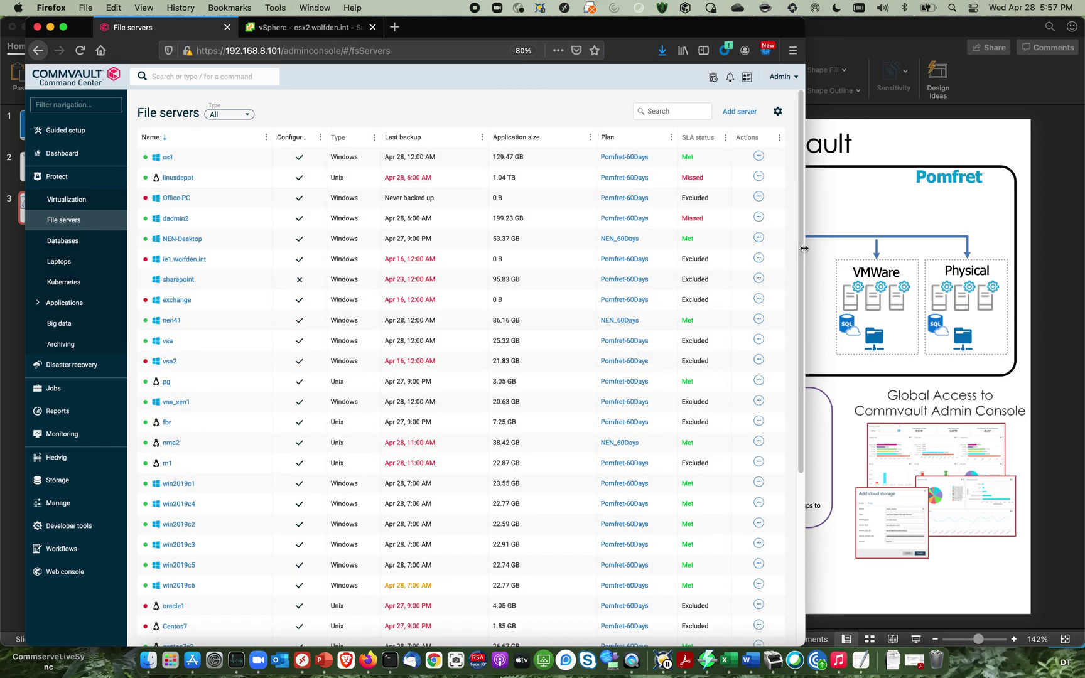
drag(802, 250, 788, 380)
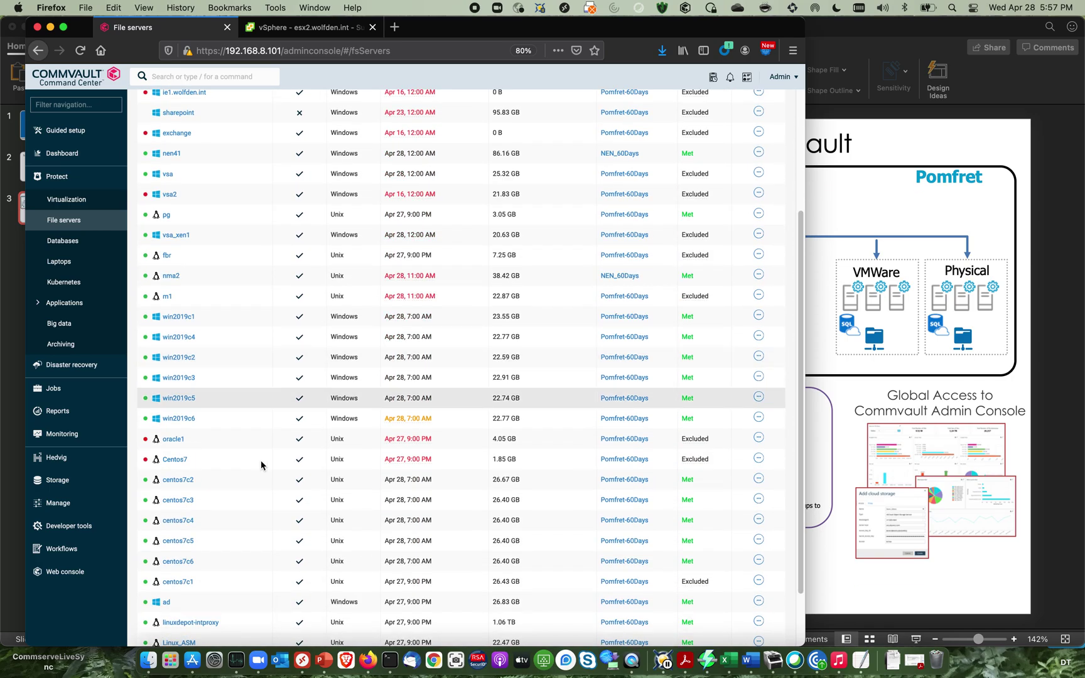
Open centos7c2's details and pick April 6 in the Recovery points calendar
click(173, 483)
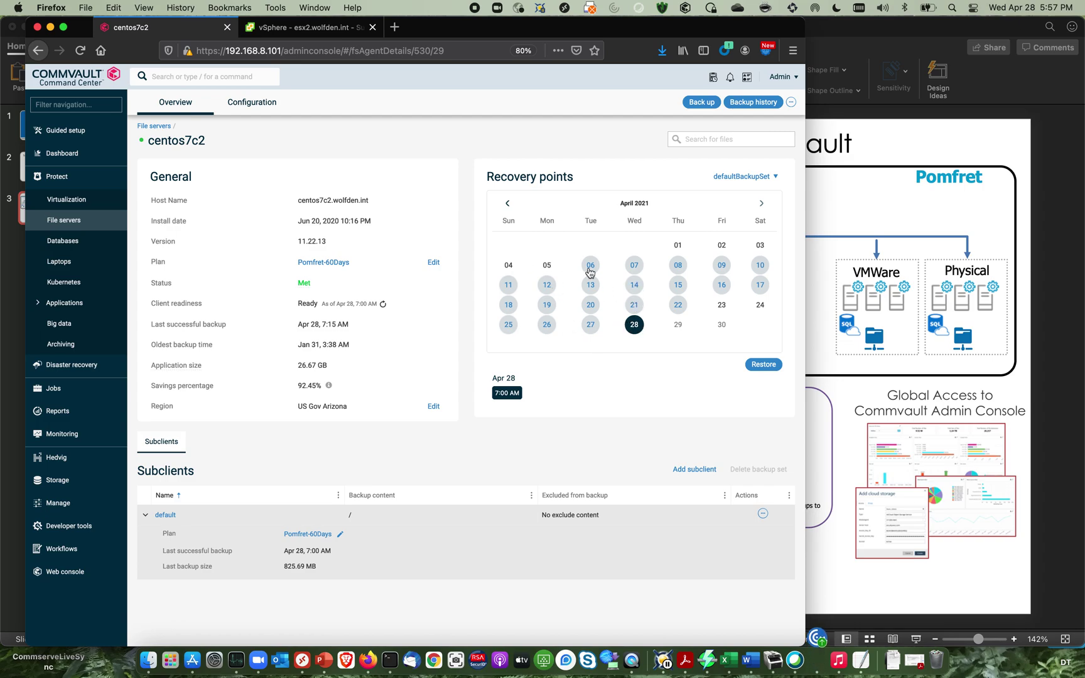
click(635, 286)
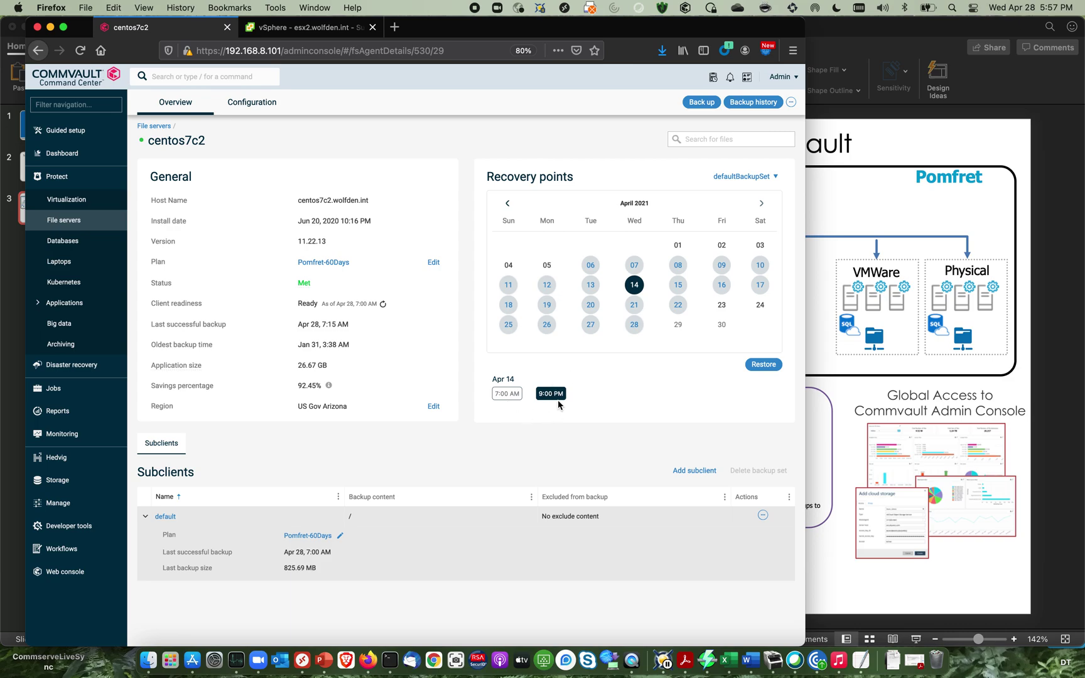
click(547, 285)
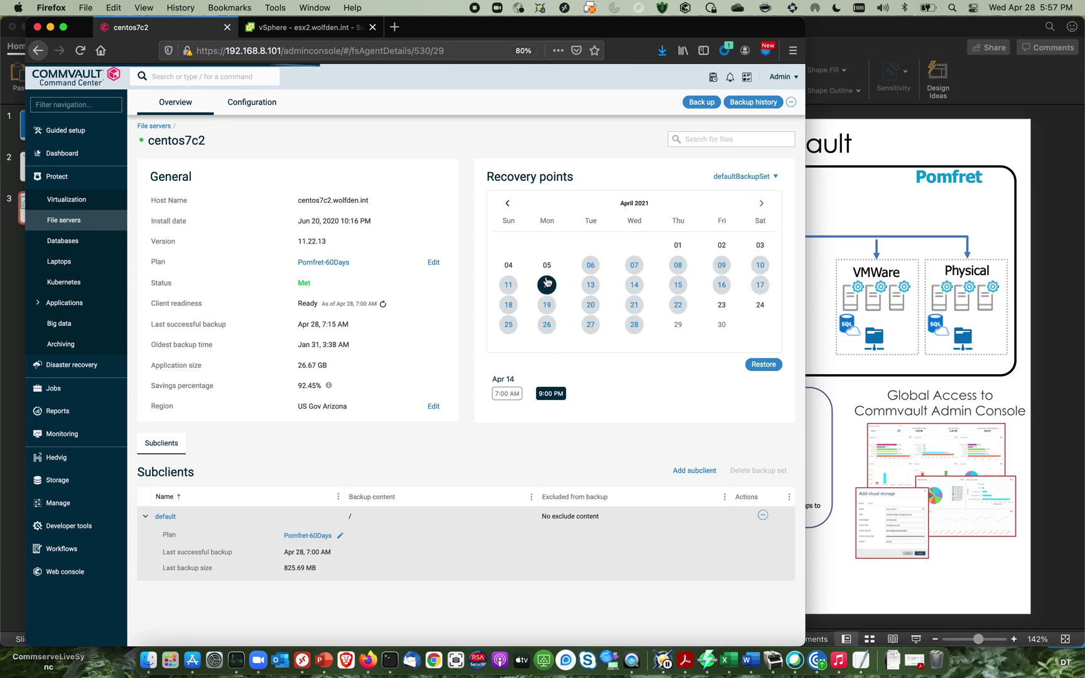
click(591, 266)
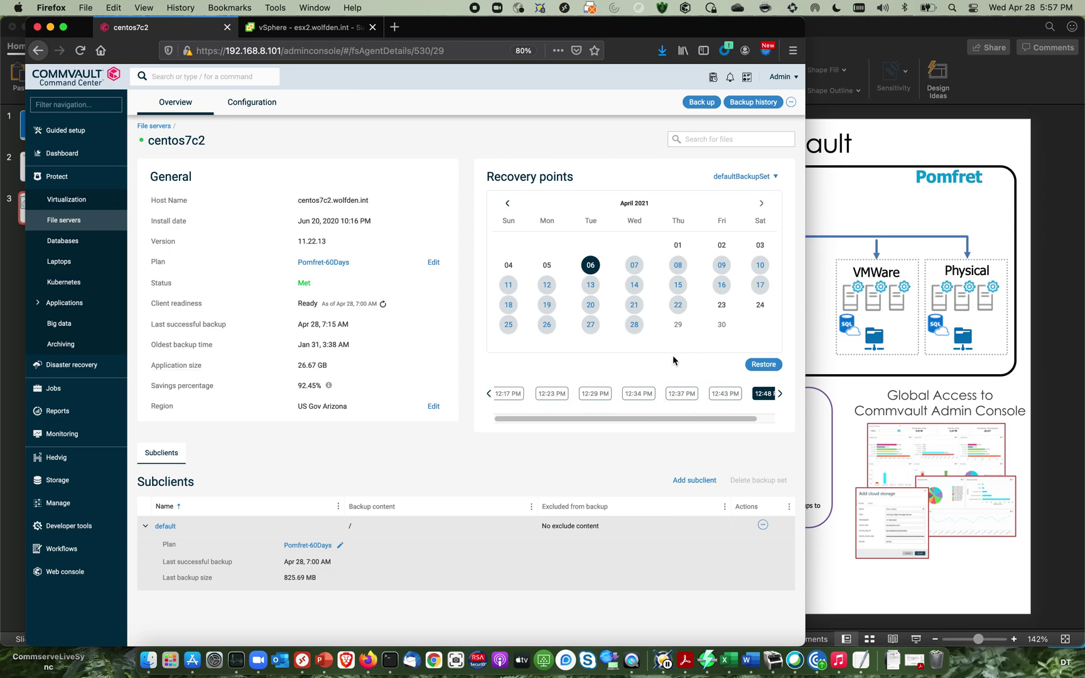
click(763, 365)
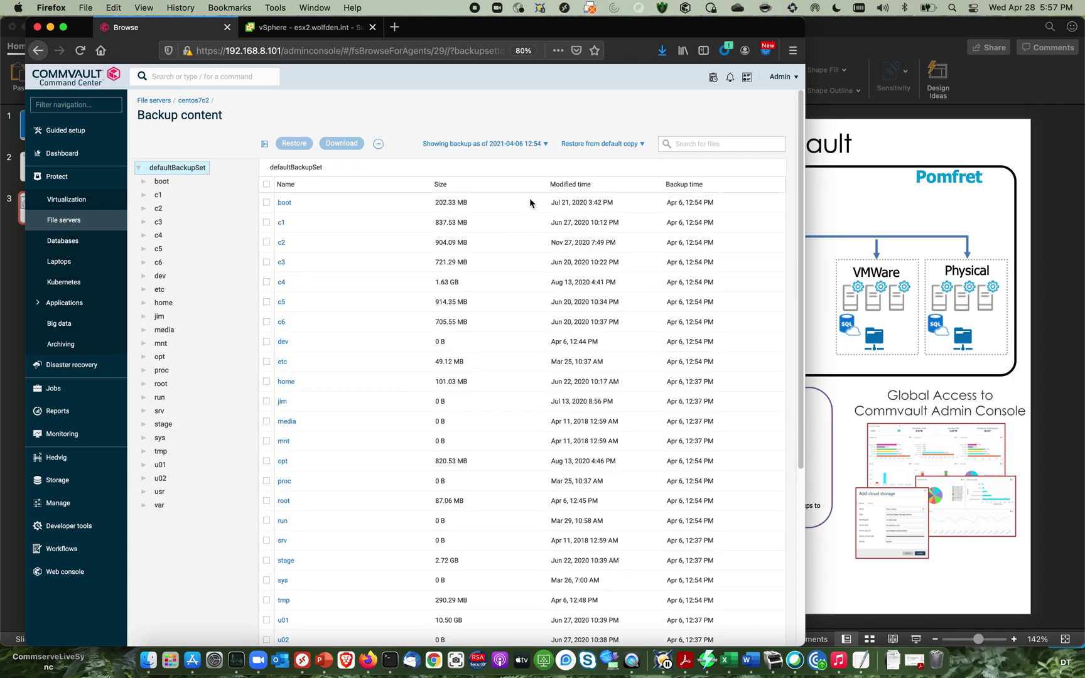
click(521, 147)
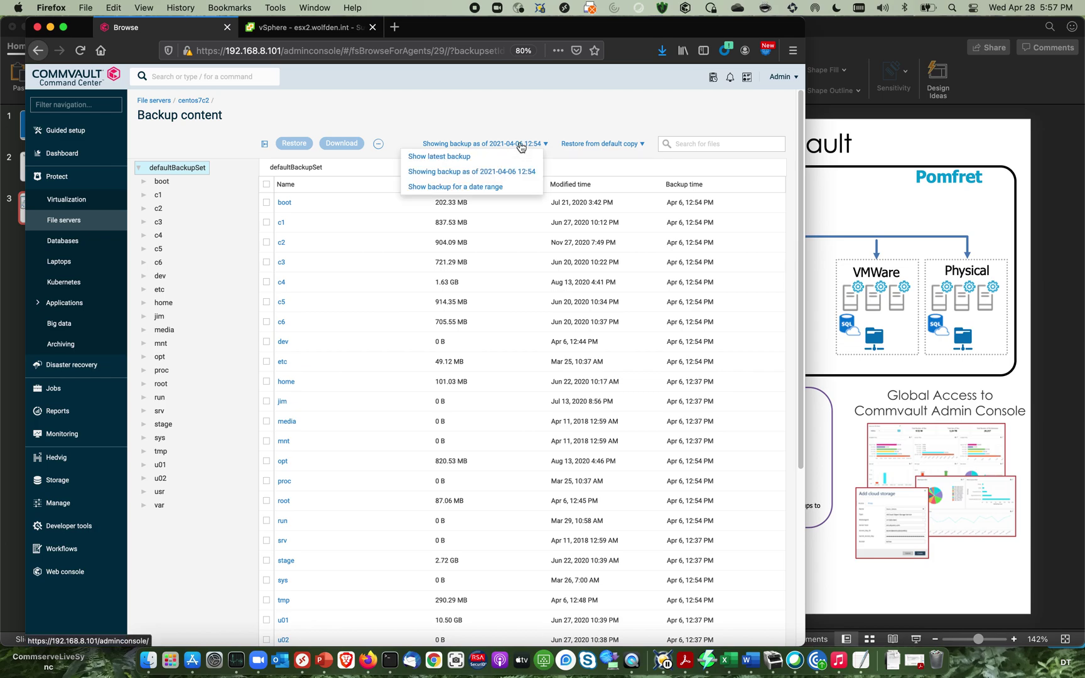
Show backup for the date range Apr 05 to Apr 09
click(451, 189)
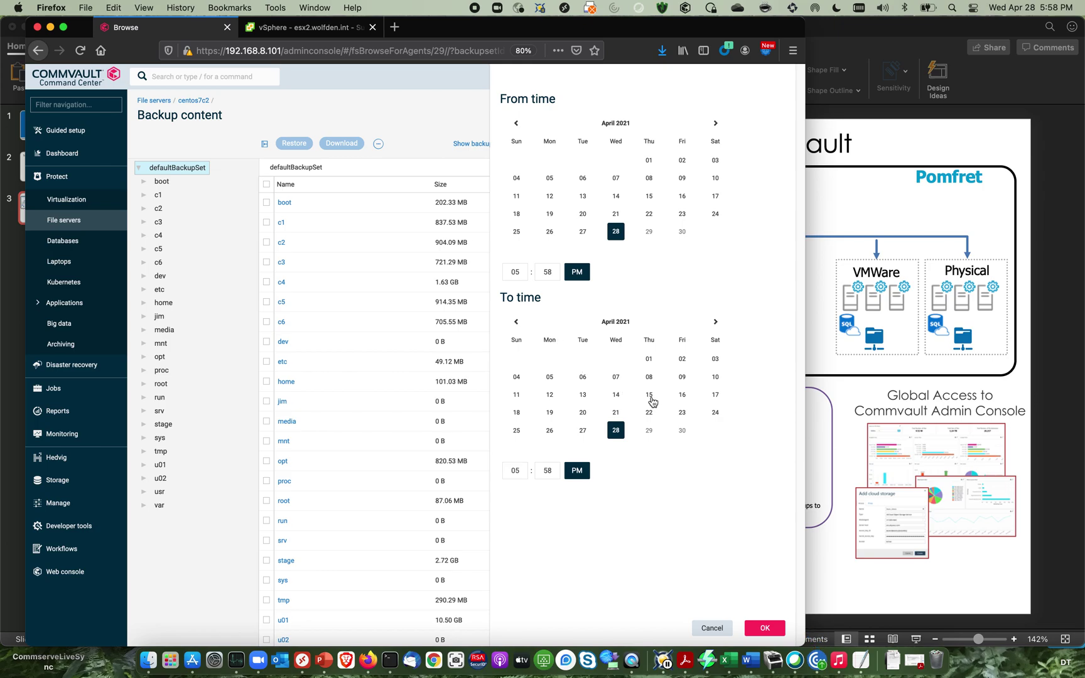
click(683, 377)
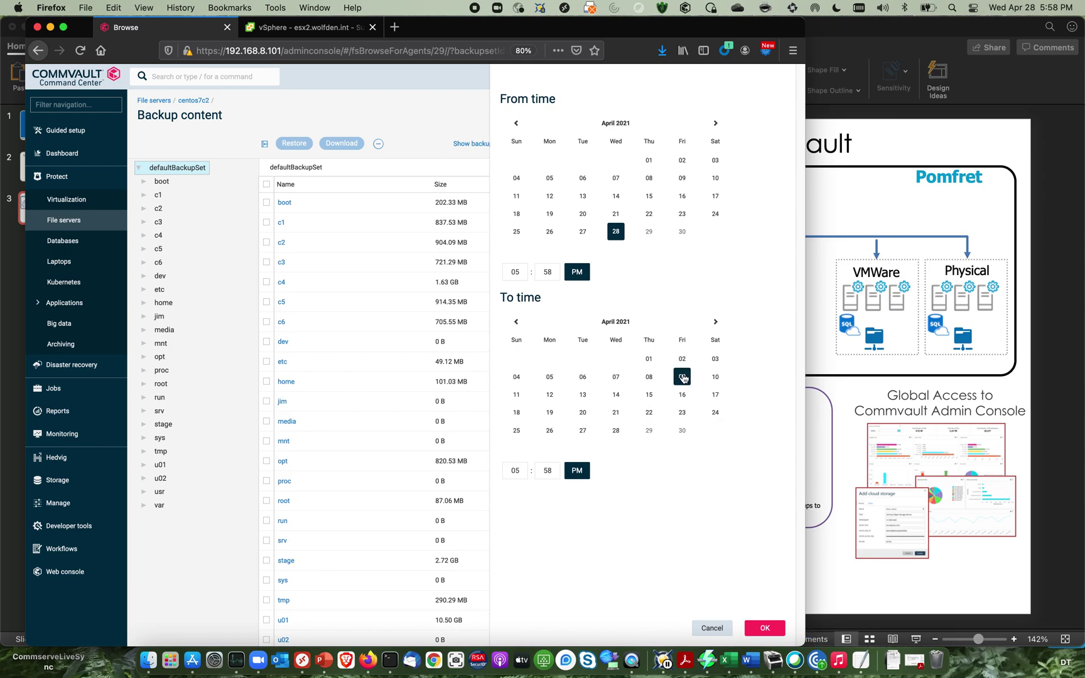
click(551, 179)
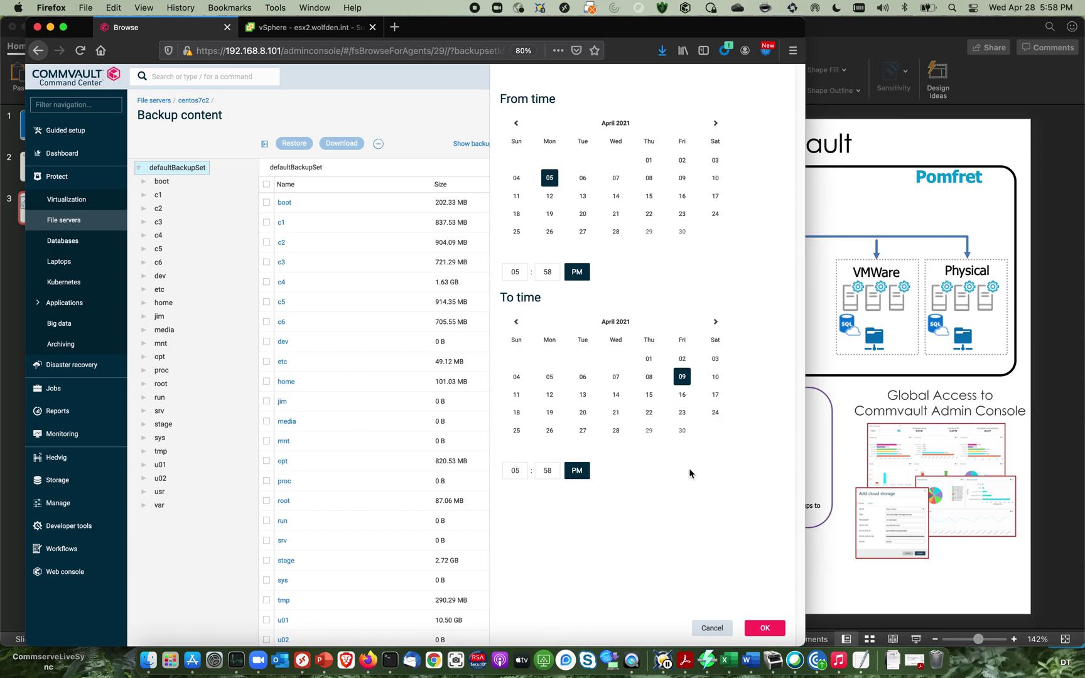
click(770, 631)
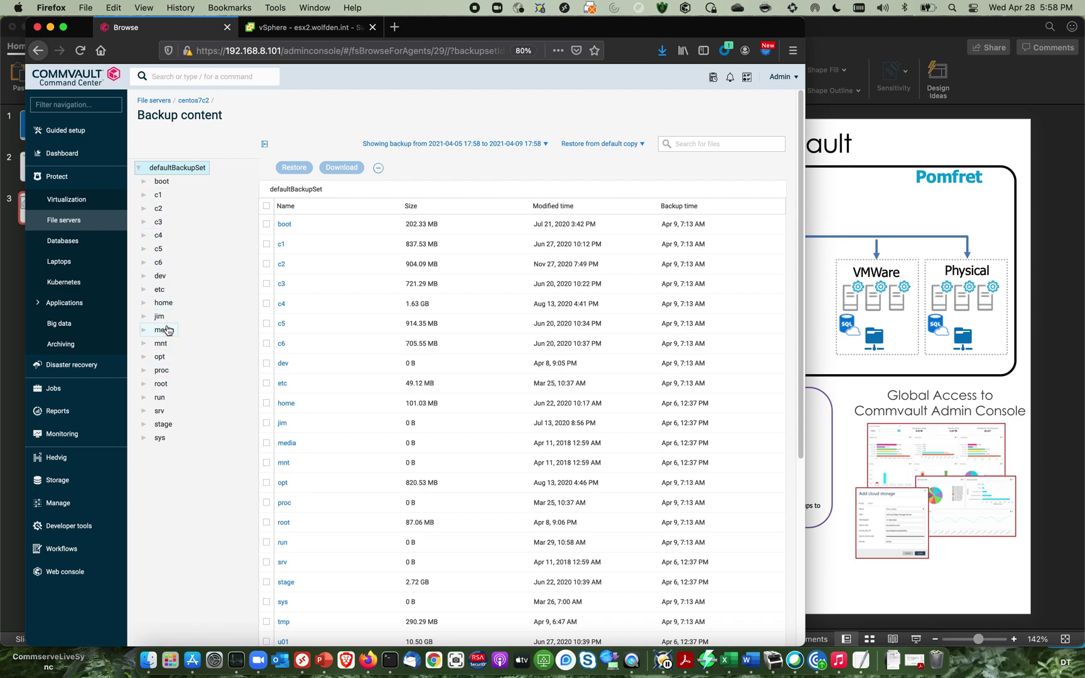
Search the backup for resolv.conf, returning /etc/resolv.conf (55 B) and two resolv.conf.5.gz man pages
click(165, 169)
click(167, 169)
click(685, 145)
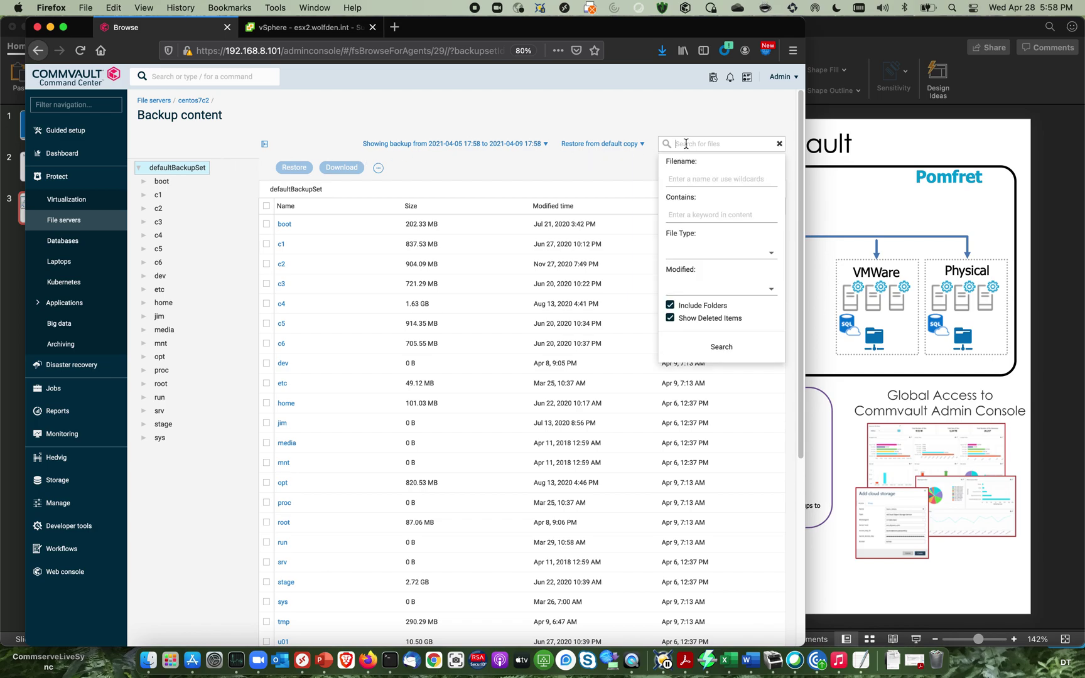
text(resolv.conf)
click(738, 349)
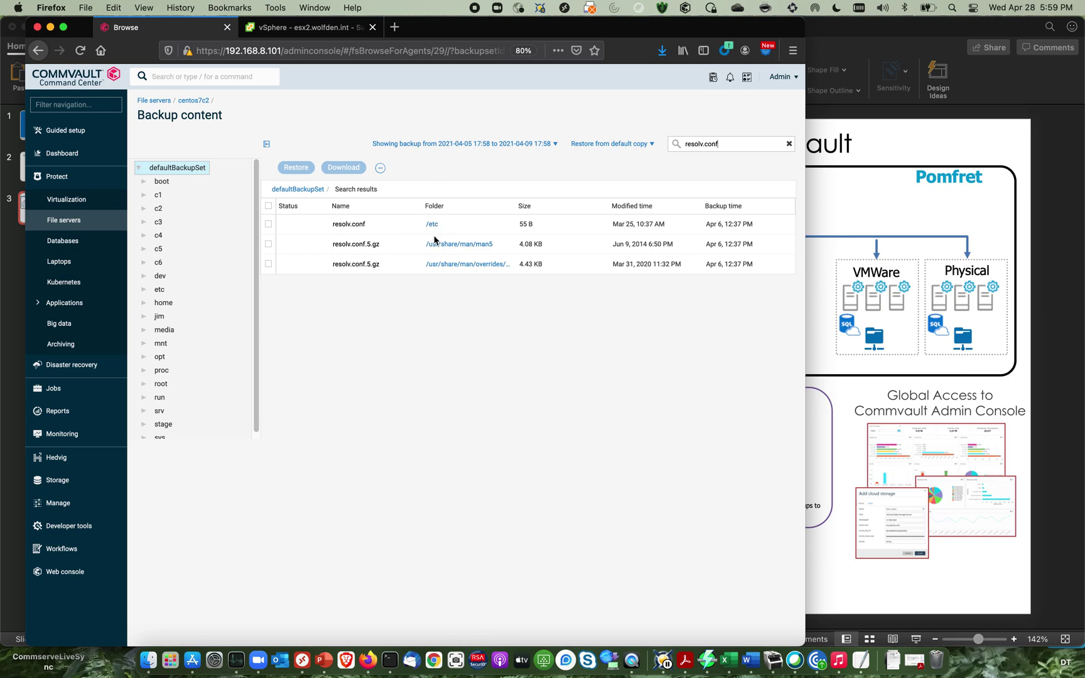
Select /etc/resolv.conf for restore and list the available restore copies
click(269, 225)
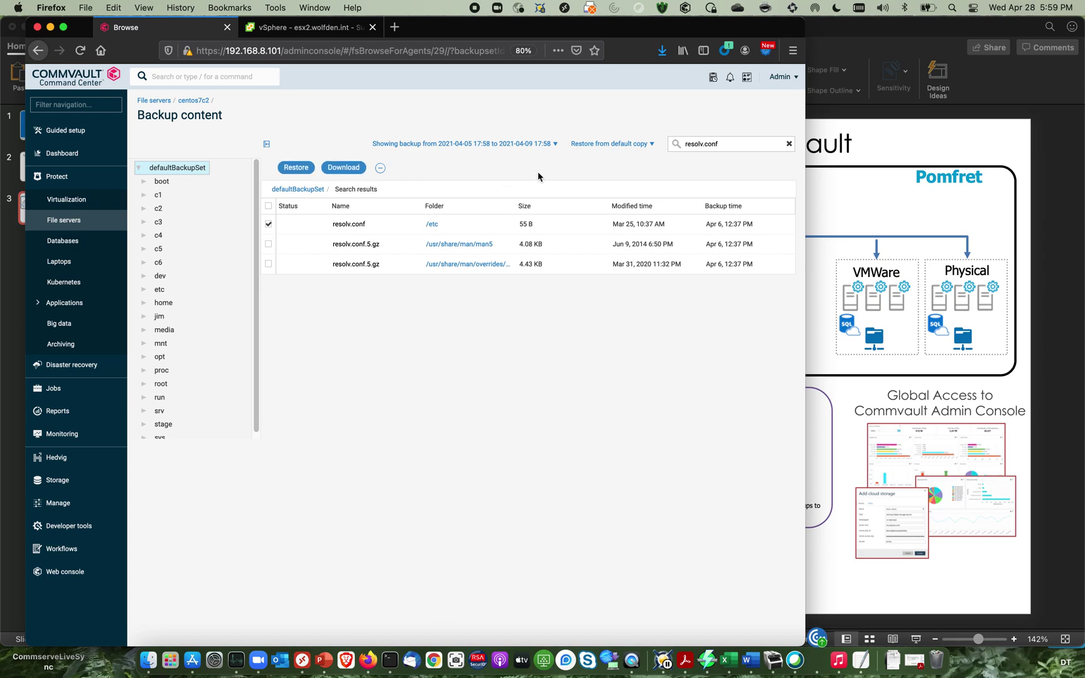
click(613, 146)
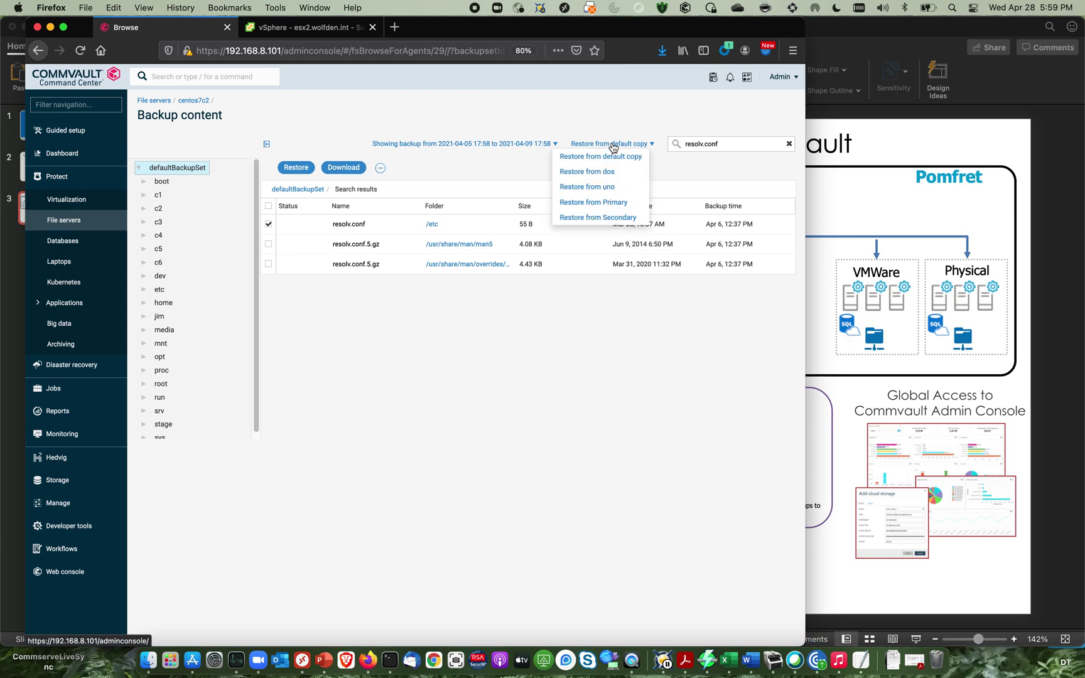
Restore from the Primary copy and rerun the resolv.conf filename search
click(608, 208)
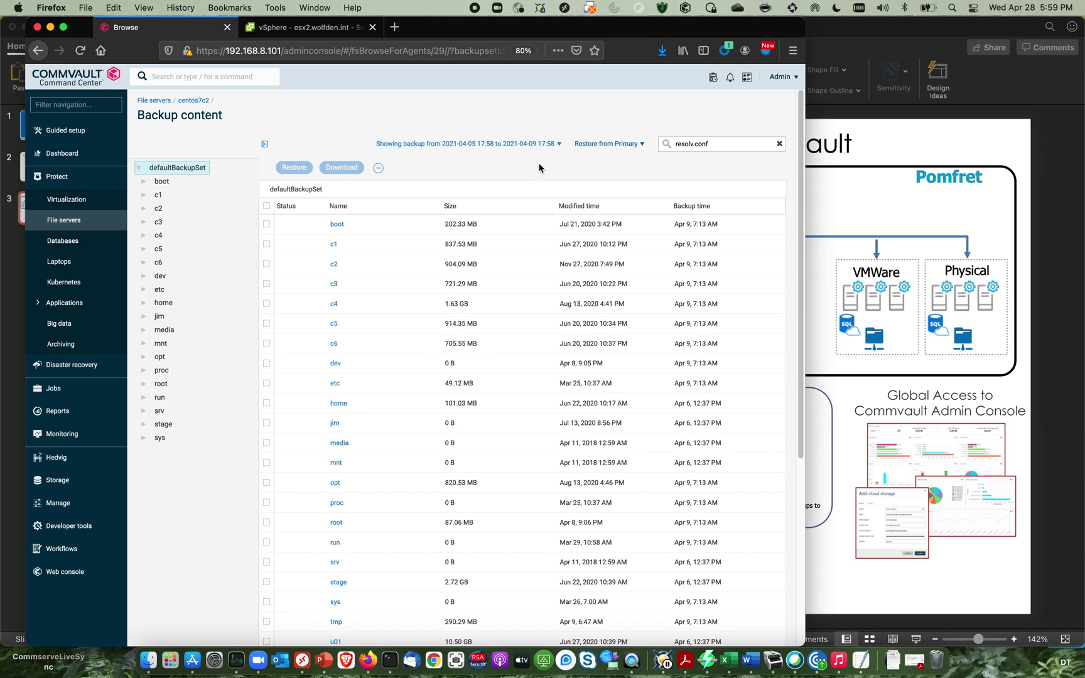
click(726, 143)
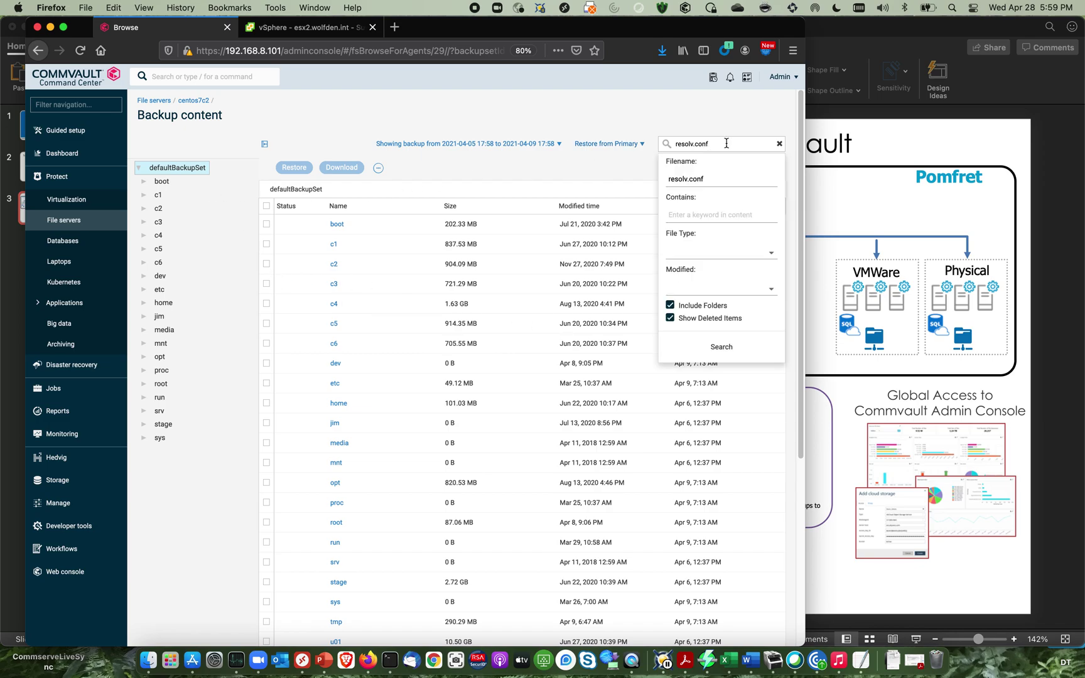
key(Return)
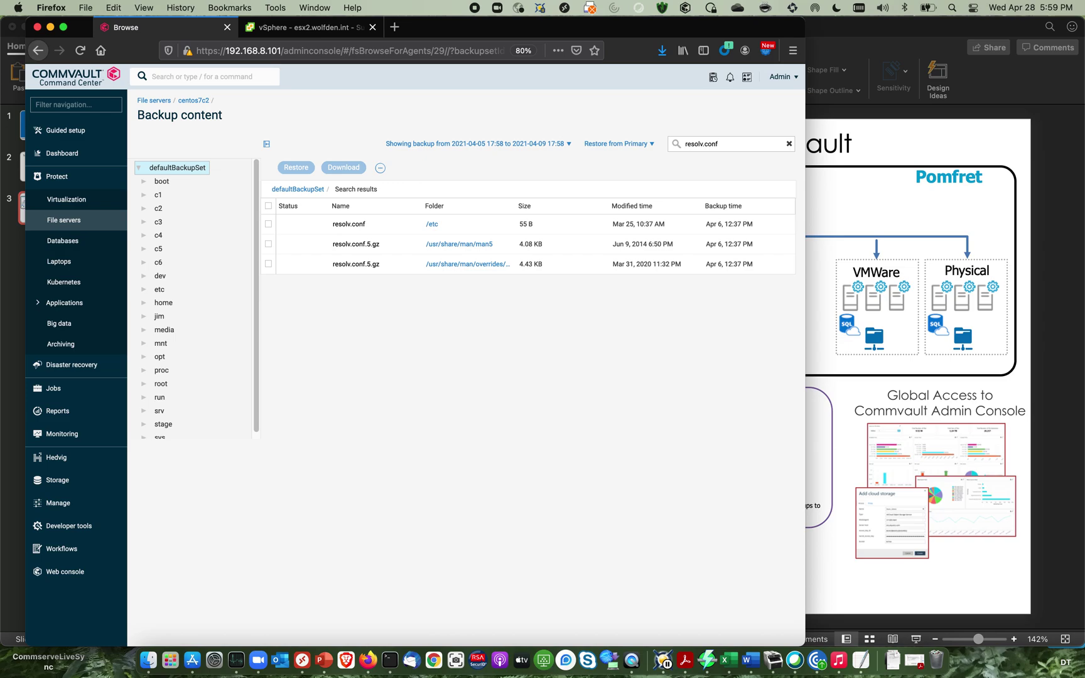
Show slide 3, the Andover–Pomfret Cross-Site Data Protection with Commvault diagram, in front of Firefox
click(884, 150)
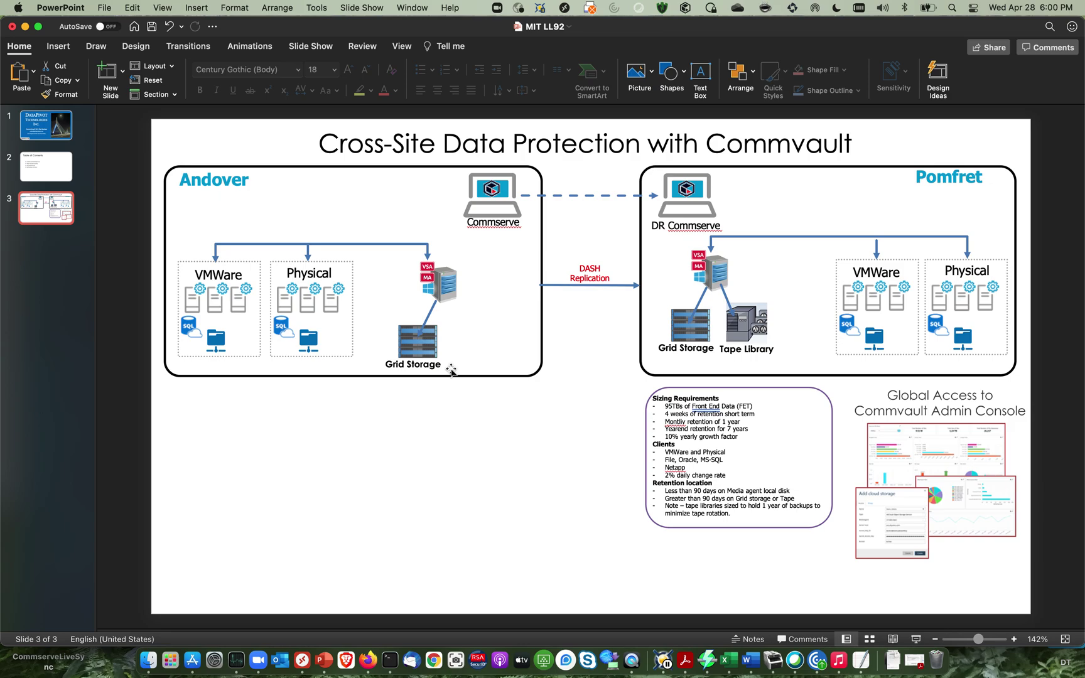
Back in Commvault, select /etc/resolv.conf and submit a download, then cancel the open-file prompt
click(369, 659)
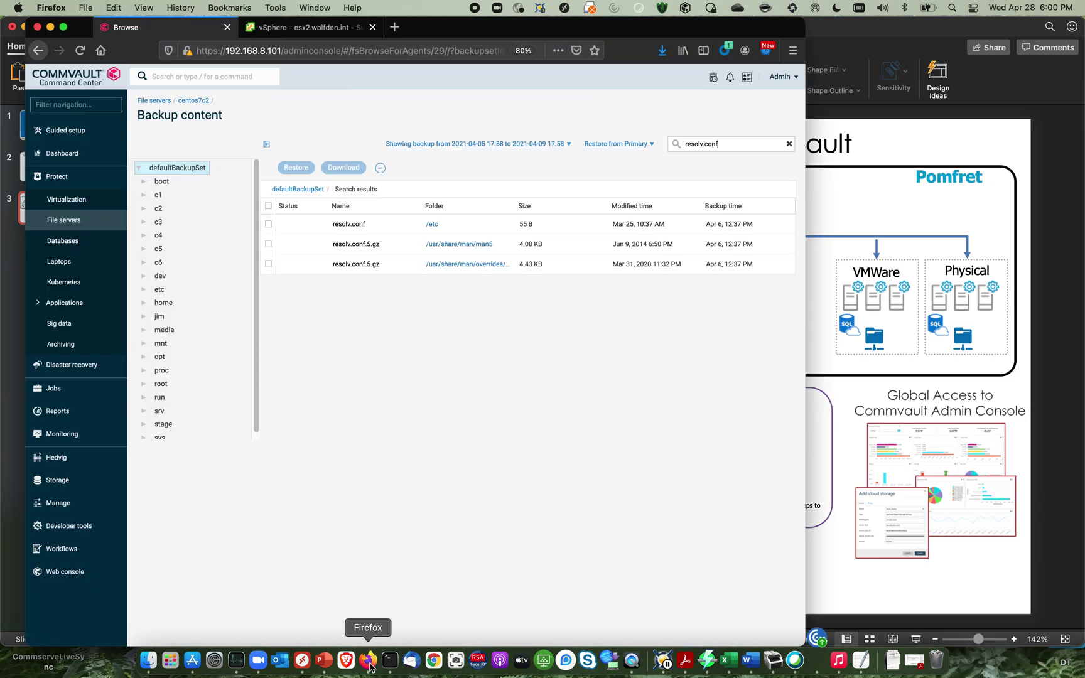
click(268, 225)
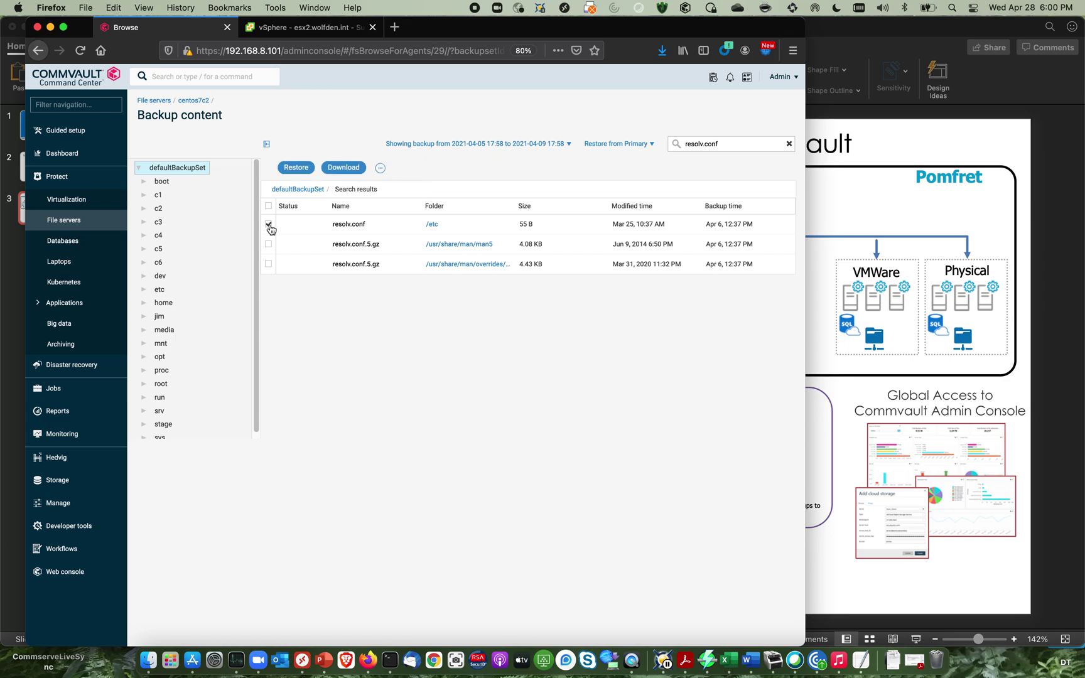
click(343, 168)
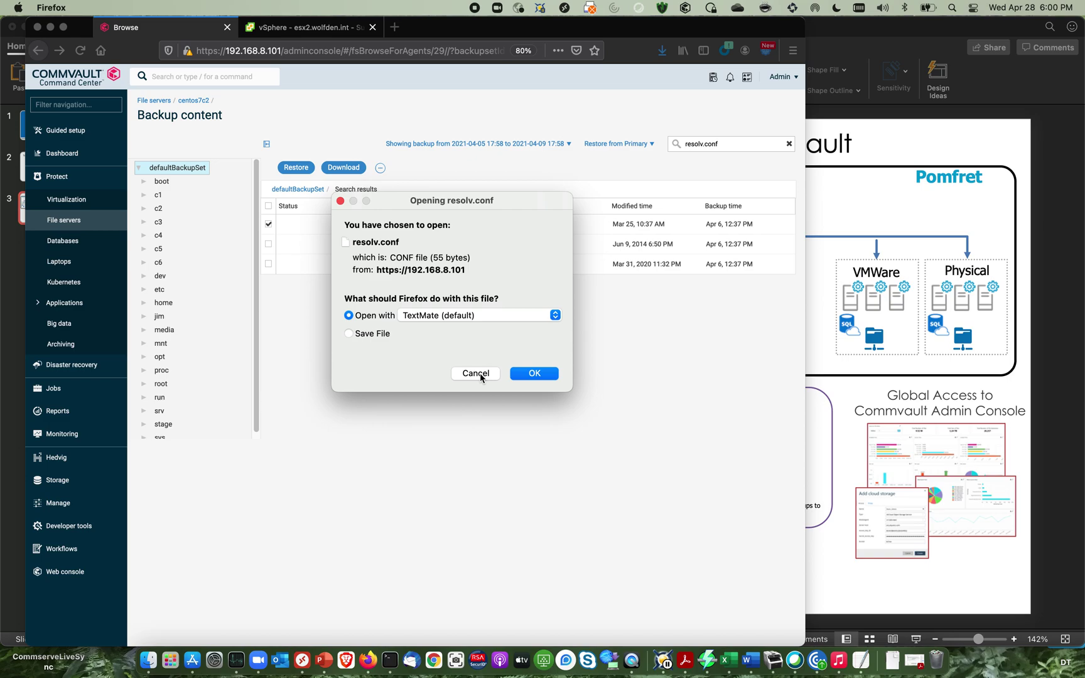
click(475, 373)
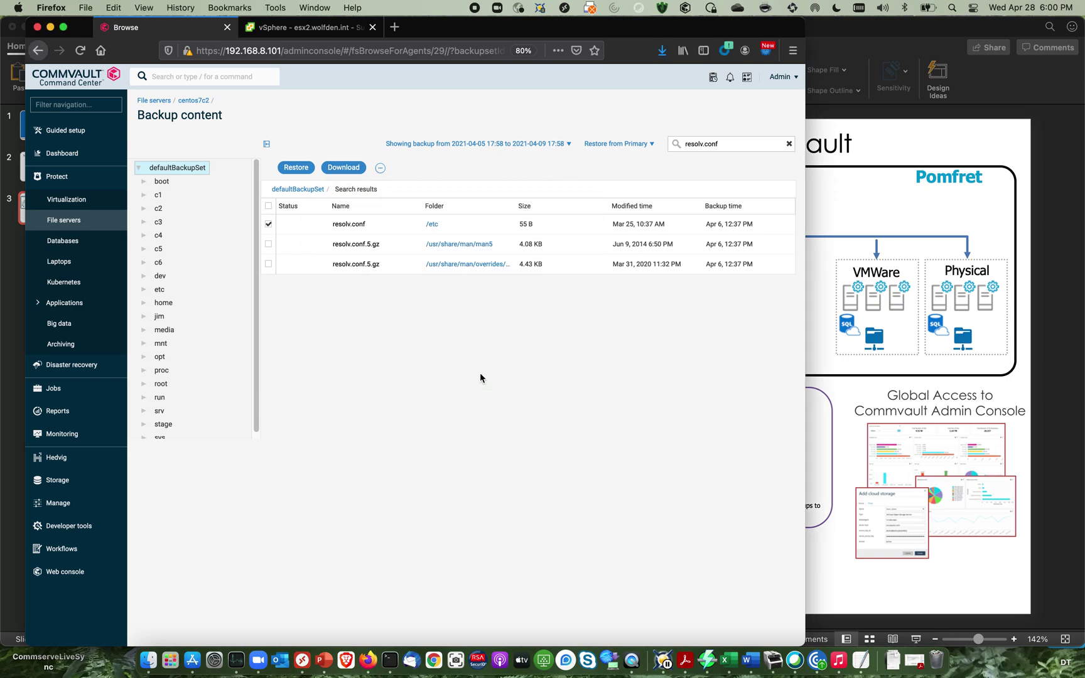
Restore resolv.conf on centos7c2 to destination path /tmp instead of the original folder
click(291, 170)
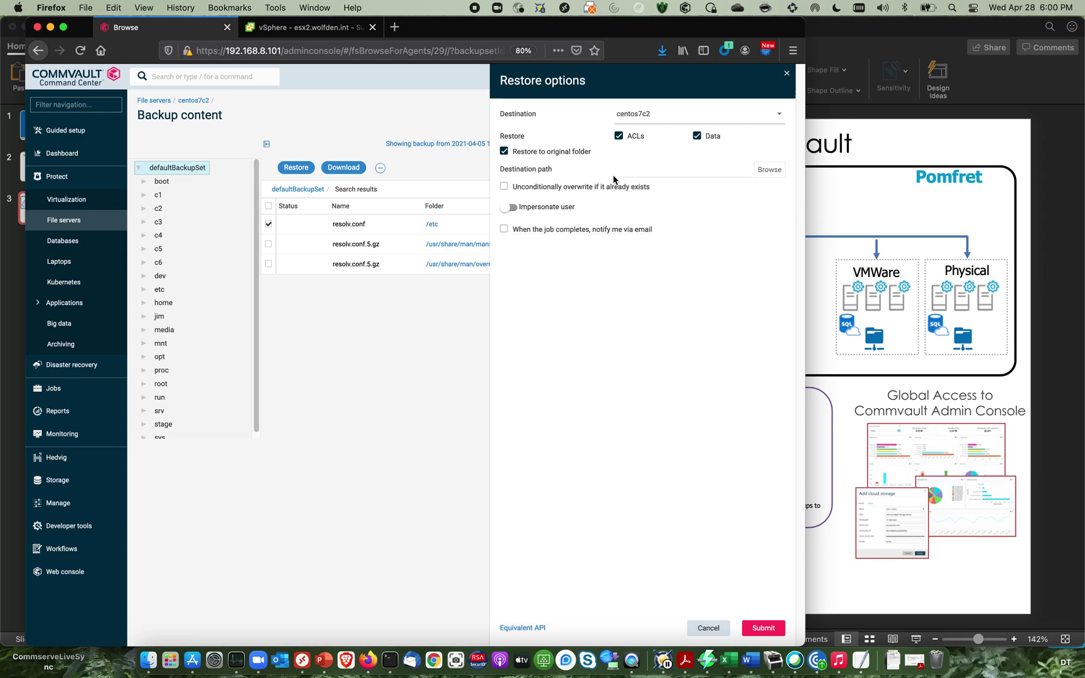
click(504, 152)
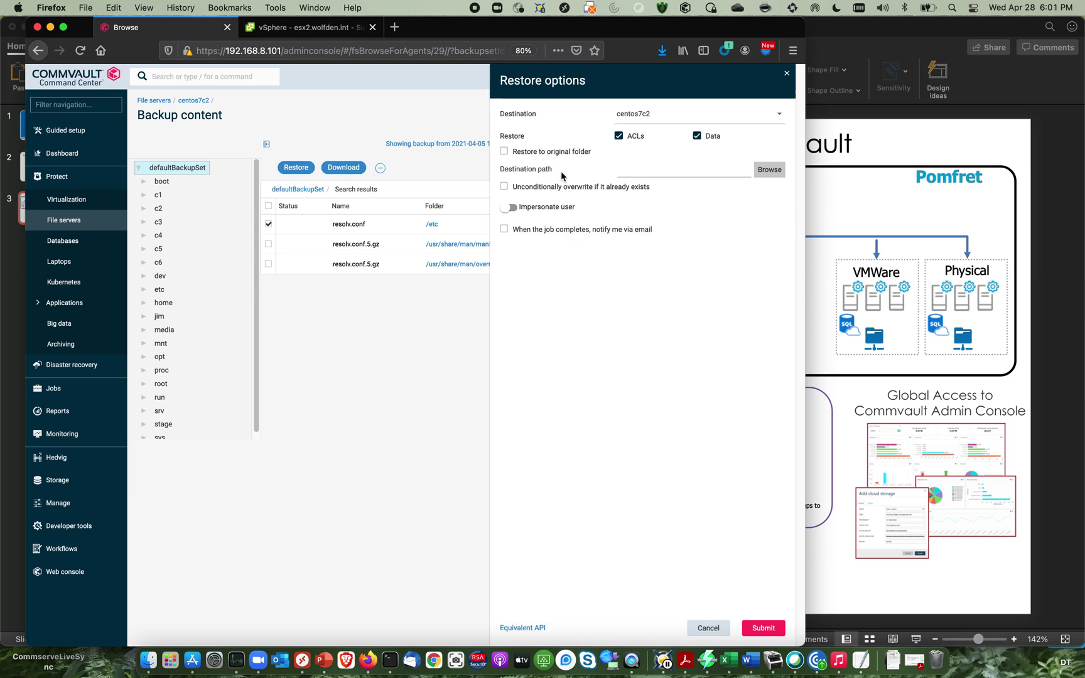
click(767, 171)
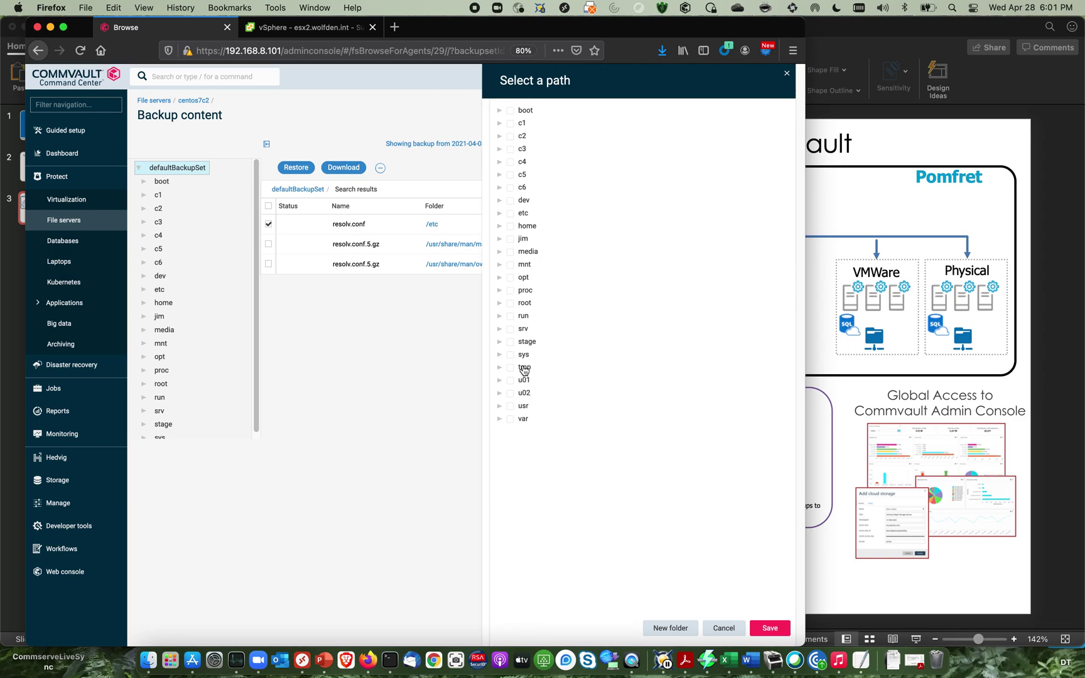
click(501, 368)
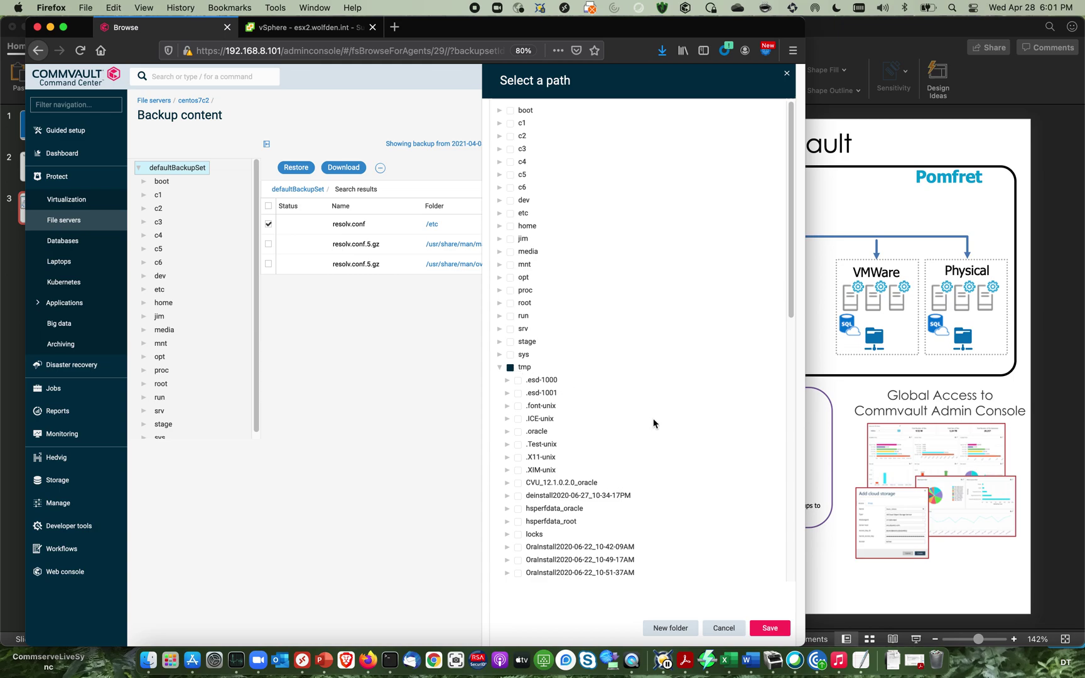
click(769, 630)
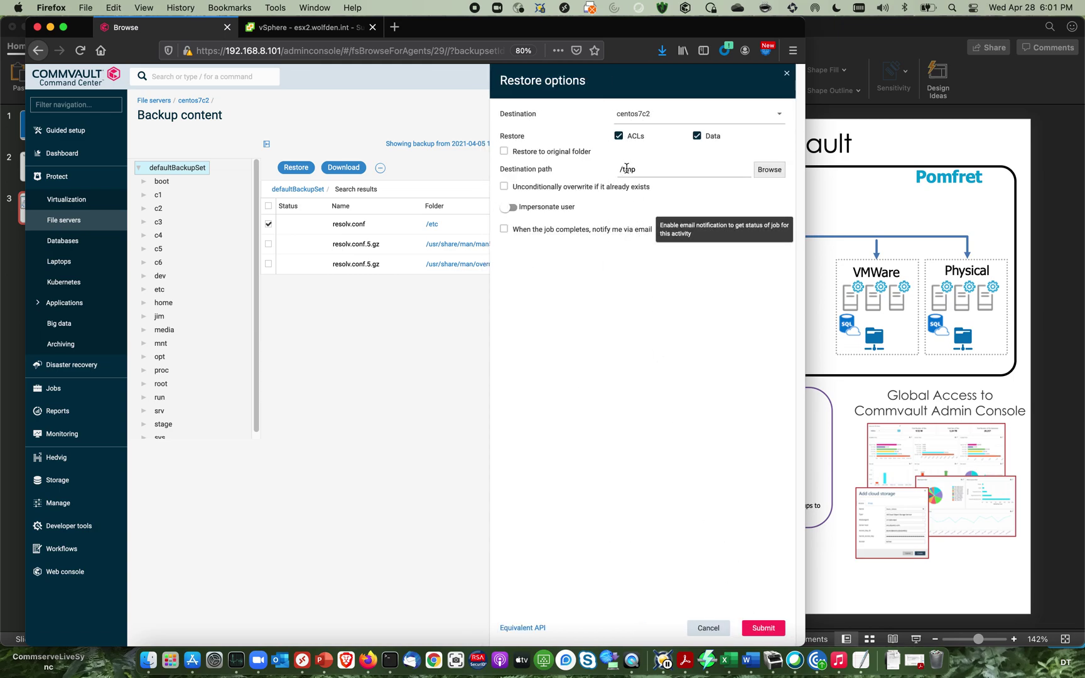
Submit the resolv.conf restore, which is accepted as Job ID 3112016
click(761, 628)
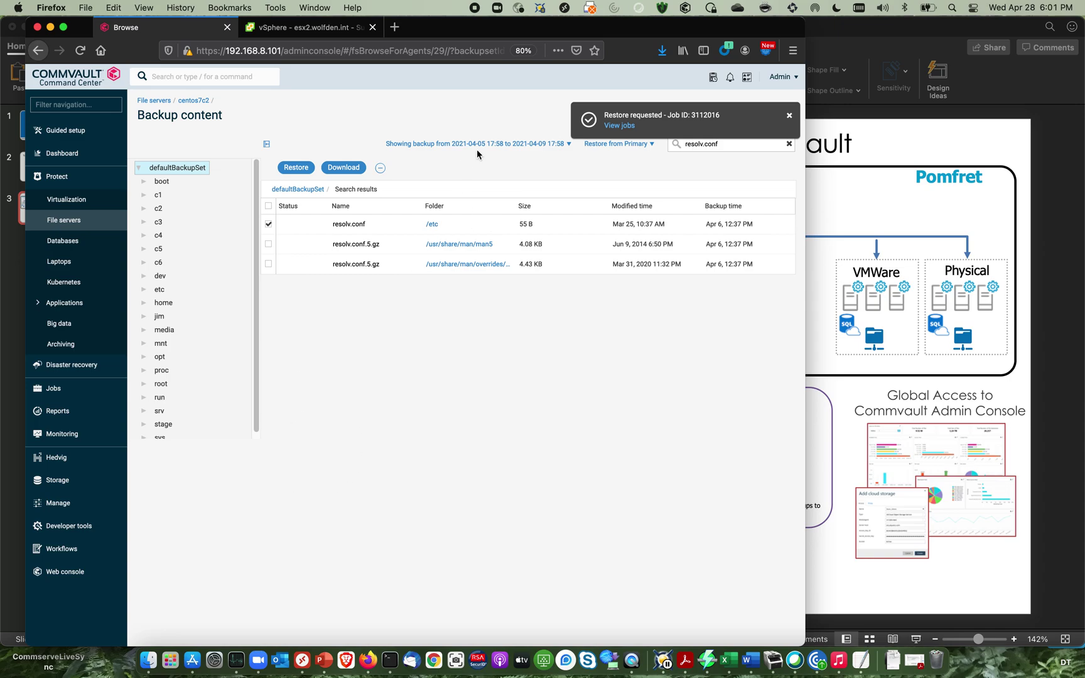
In vSphere, open VM Centos7c1to6 under host esx2.wolfden.int and view its Guest OS summary
click(314, 36)
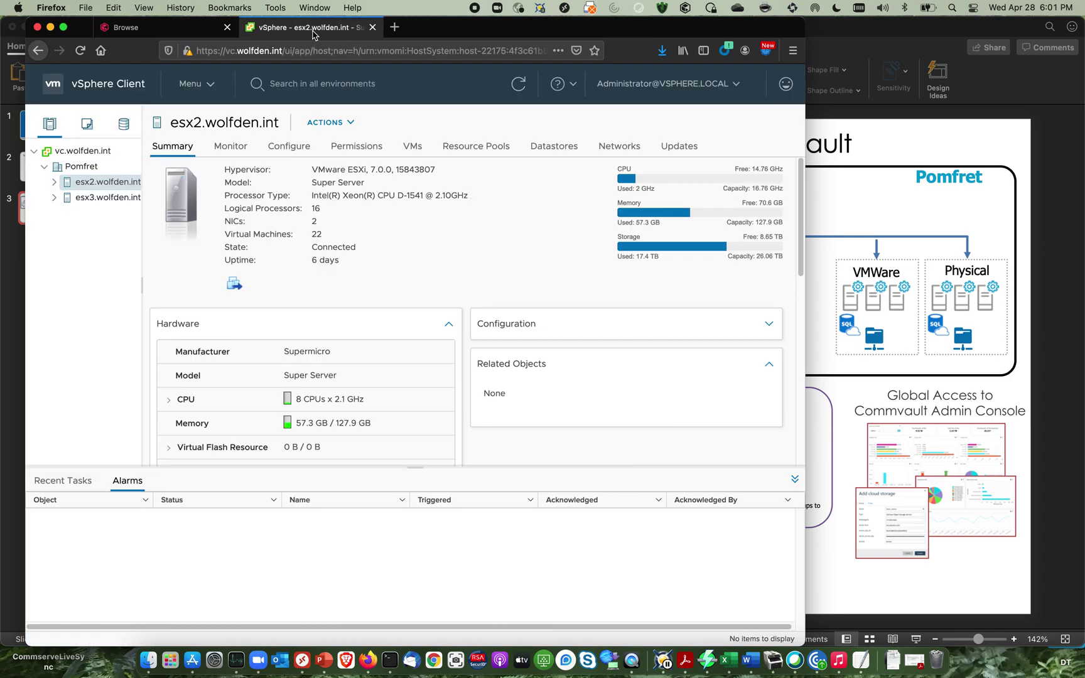
click(55, 199)
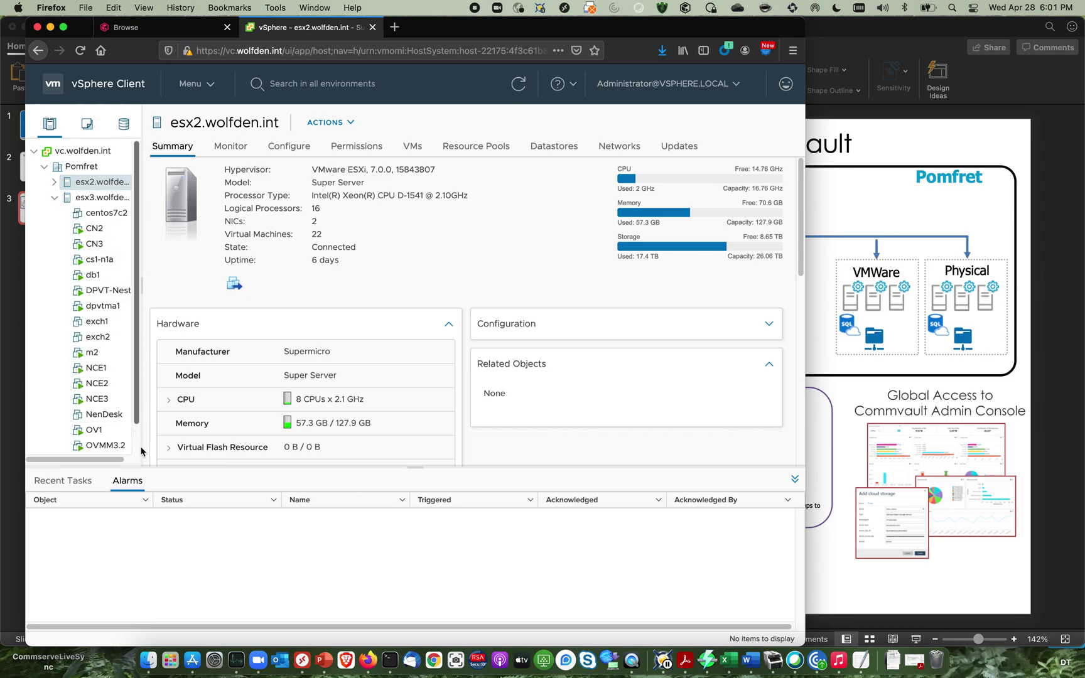
scroll(139, 453, down, 1)
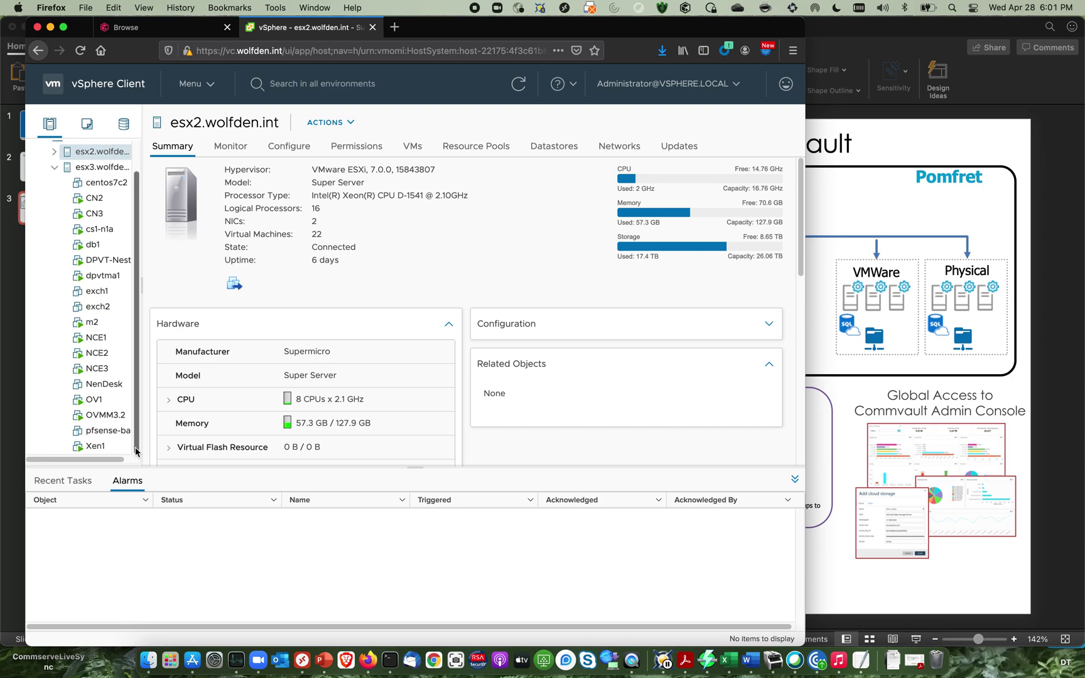
click(55, 170)
click(54, 181)
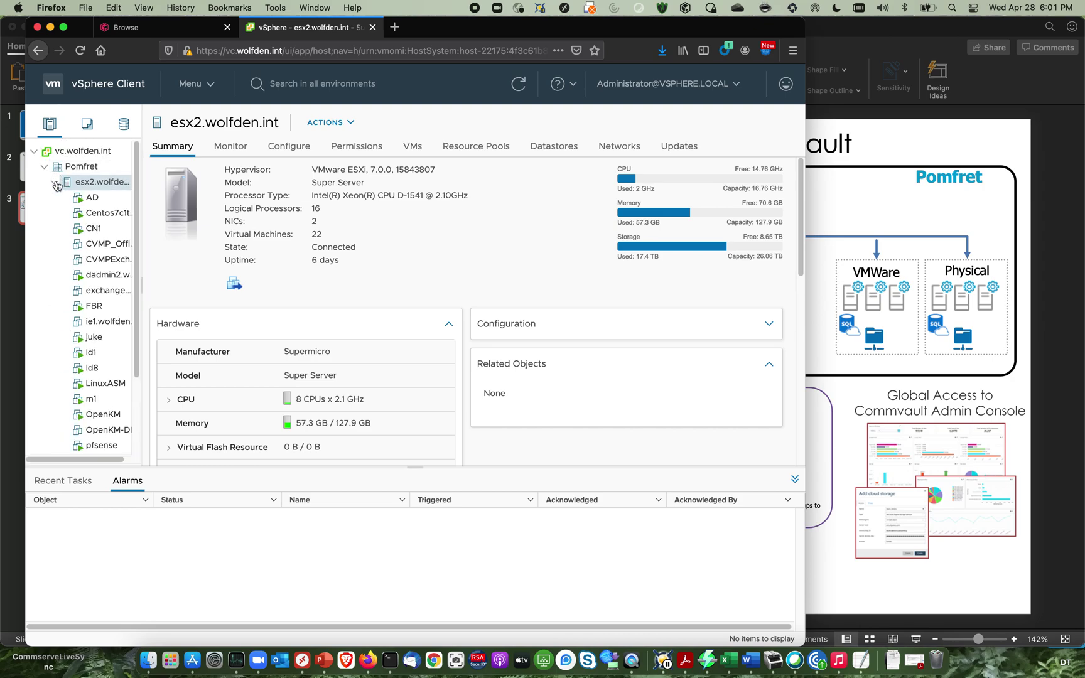
click(110, 215)
scroll(182, 209, down, 3)
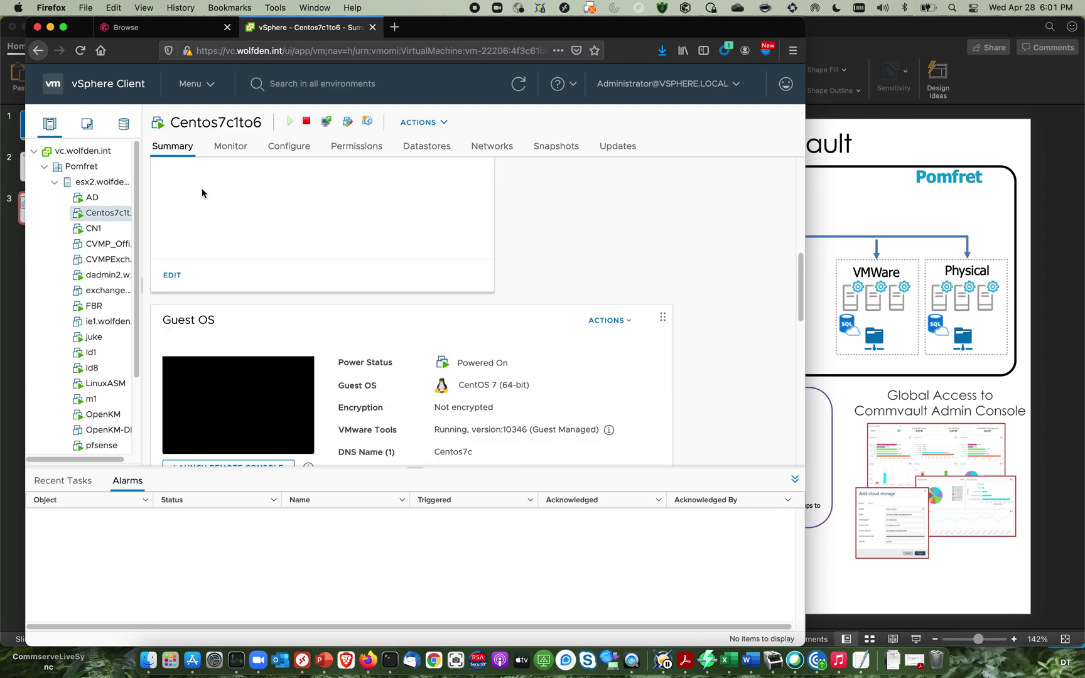
Launch the Centos7c1to6 web console, unlock it, and sign in with the user's password
click(231, 393)
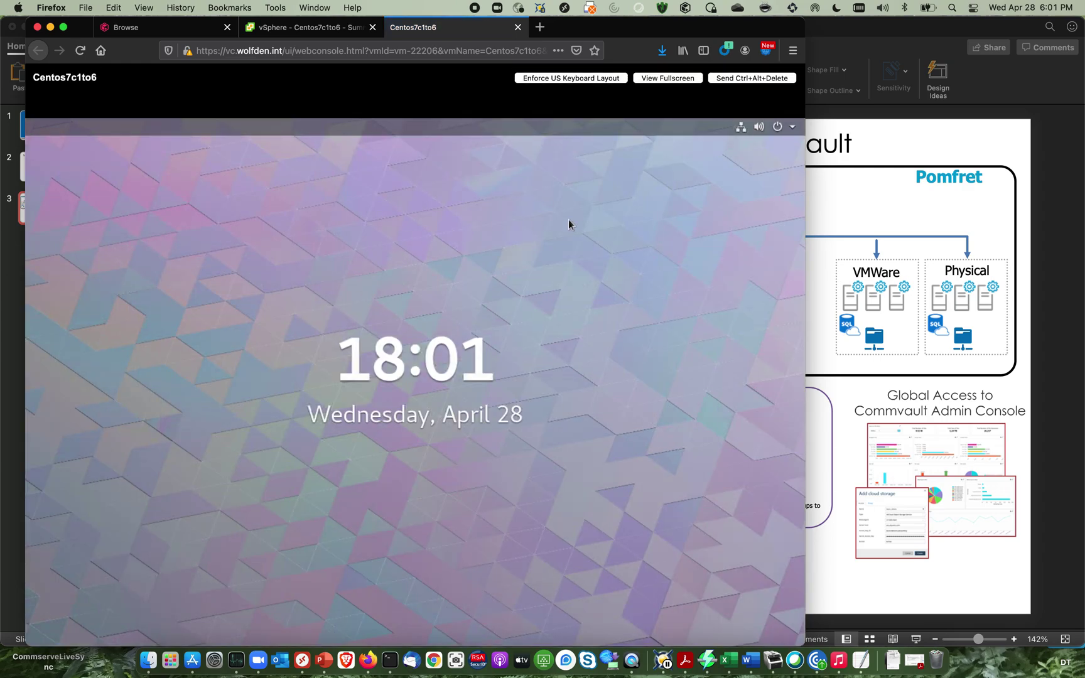
click(615, 232)
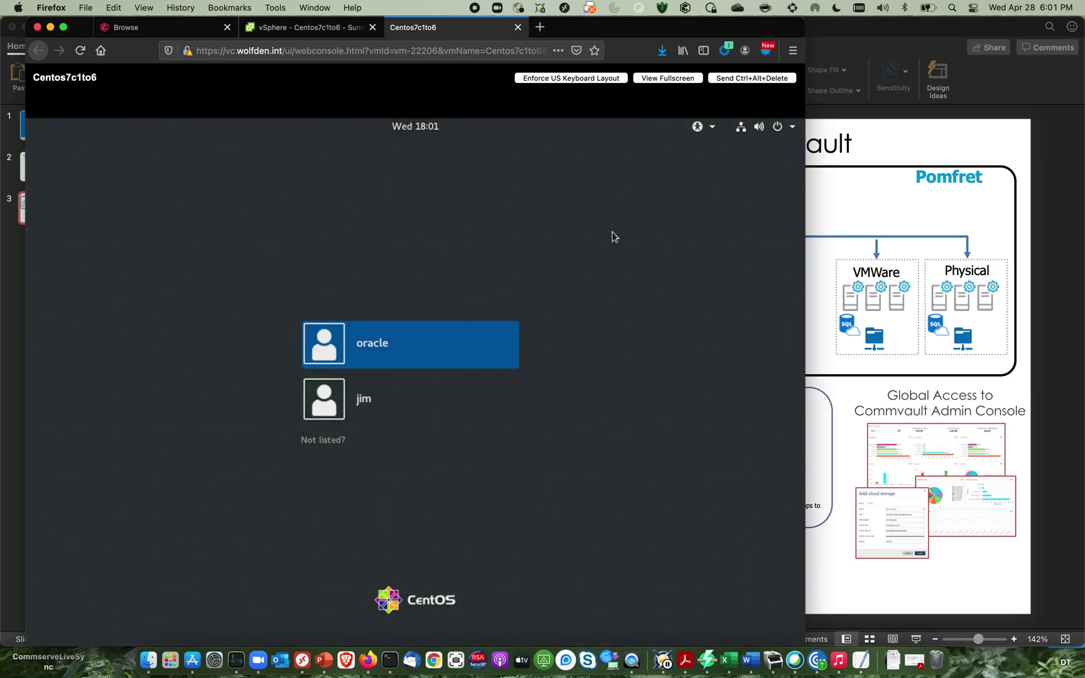
click(342, 408)
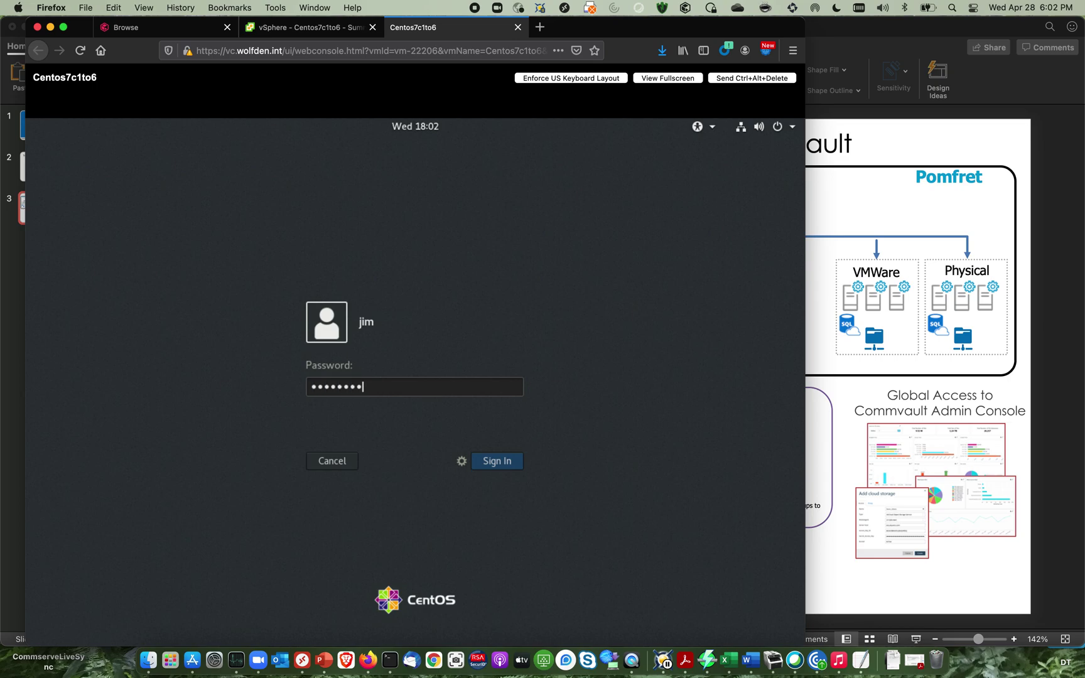
key(Return)
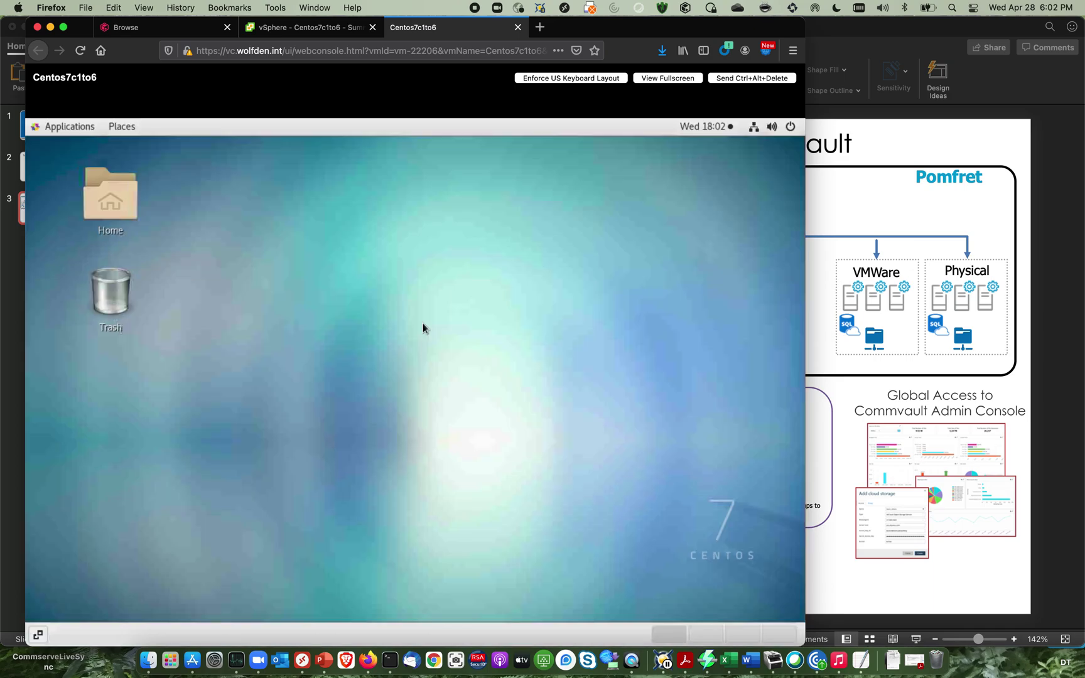
Open a Terminal from Applications > System Tools on the CentOS desktop
click(85, 128)
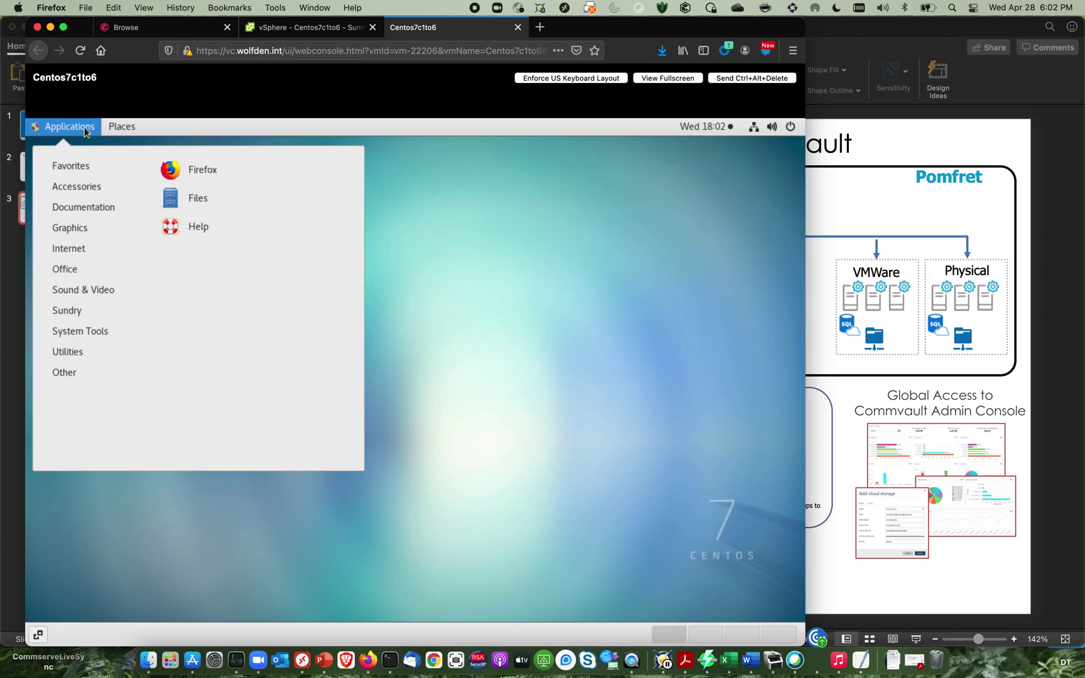
click(301, 295)
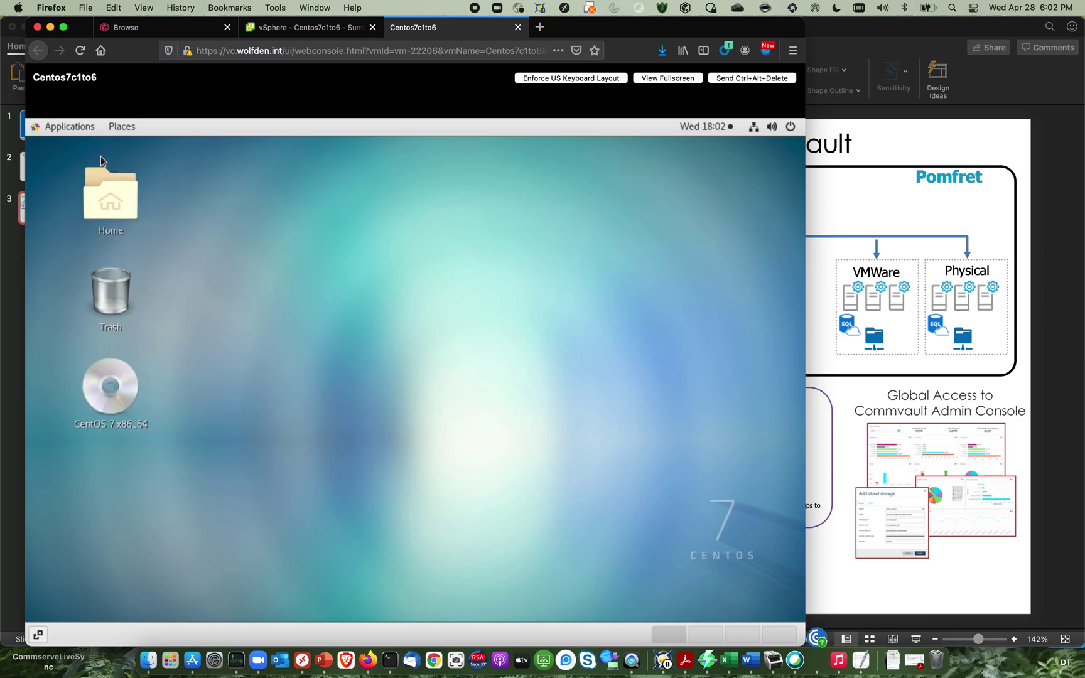
click(74, 129)
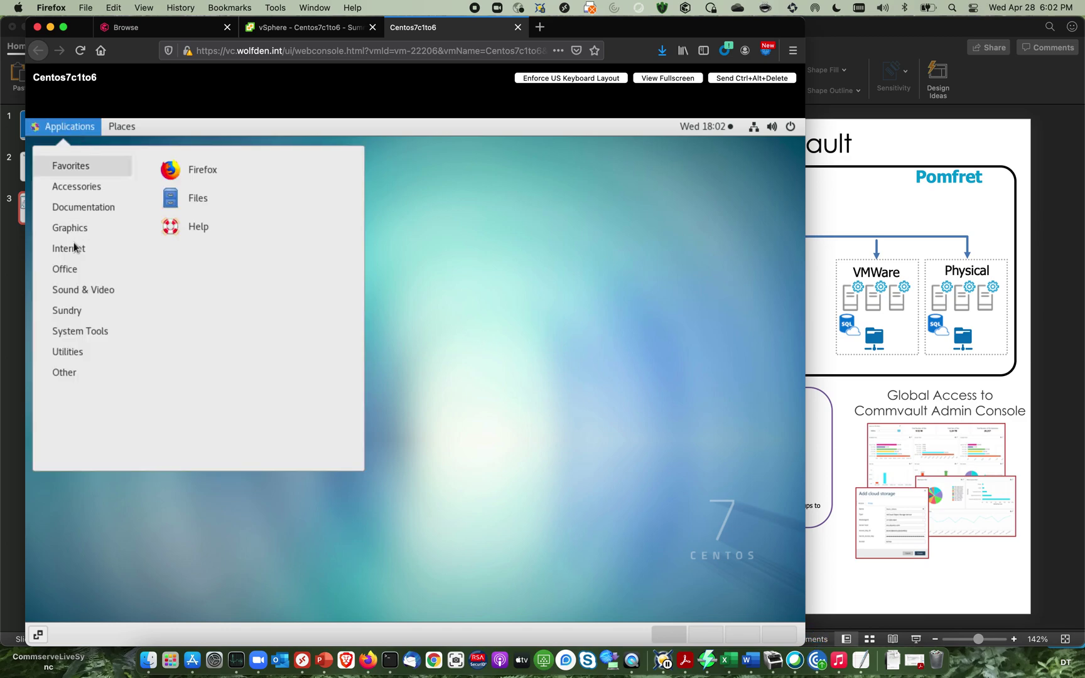
mouse_move(69, 333)
click(175, 349)
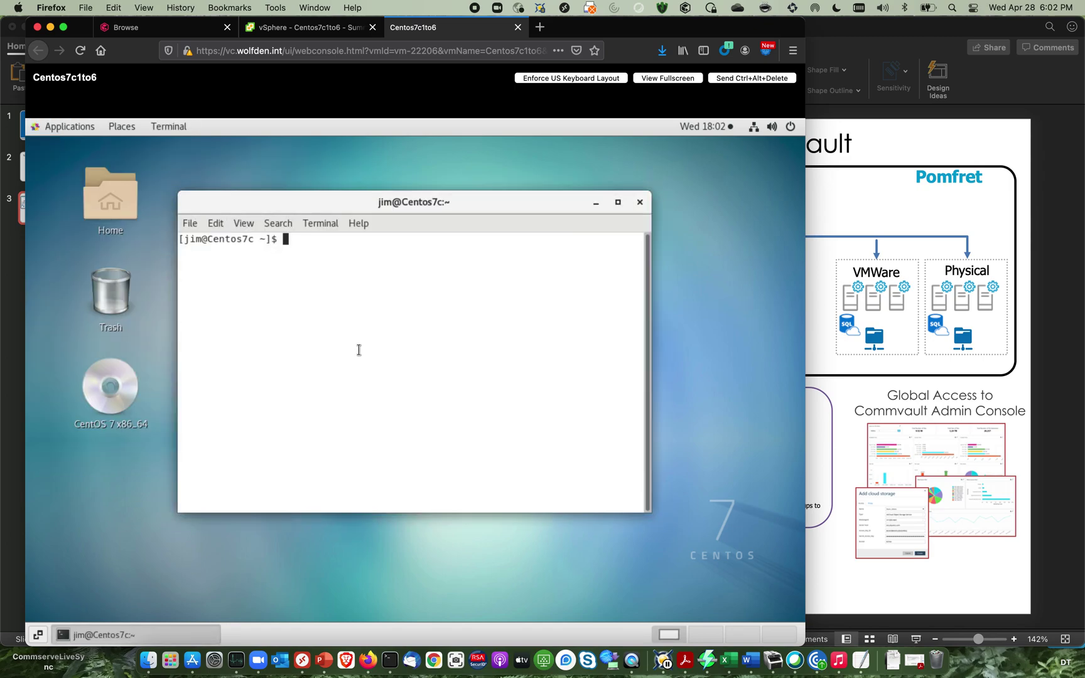
Run cd /tmp, ls, then ls -lrt to list /tmp sorted by modification time
text(cd /tmp)
key(Return)
text(ls)
key(Return)
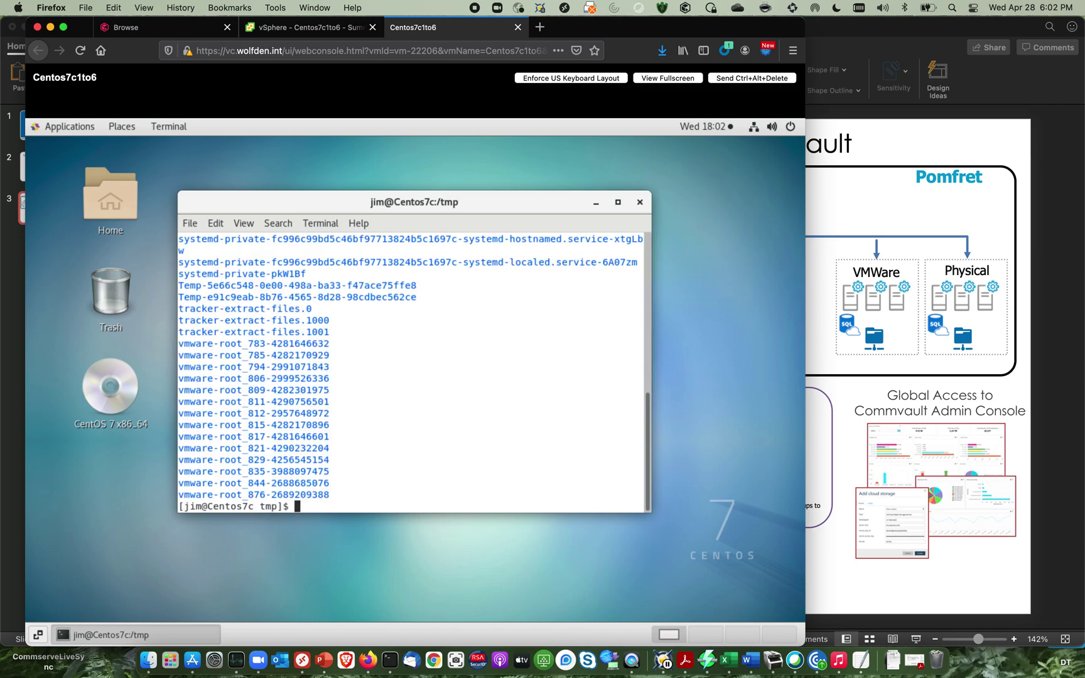
text(ls -lrt)
key(Return)
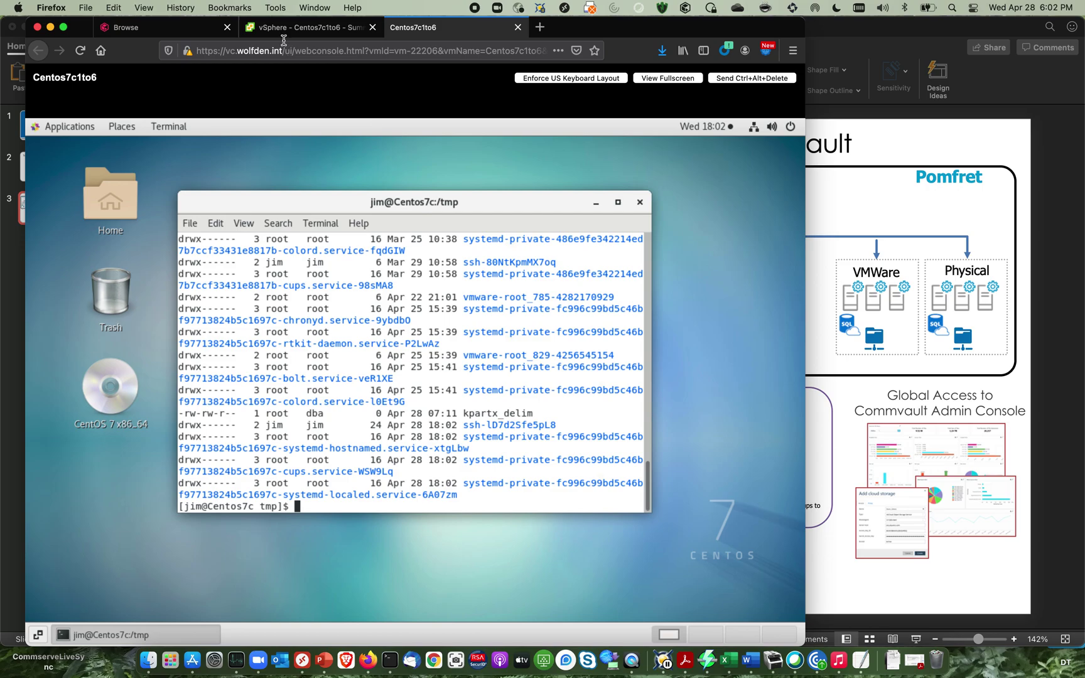
Open Commvault's Active jobs list, where restore job 3112016 on centos7c2 shows Completed
click(200, 33)
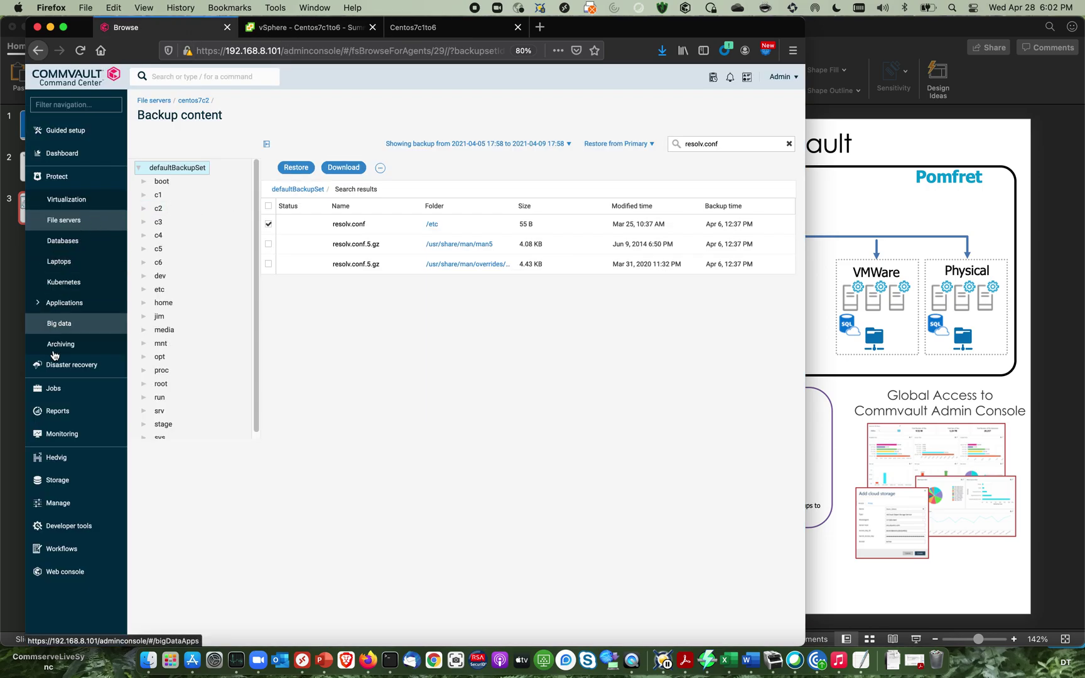
click(66, 434)
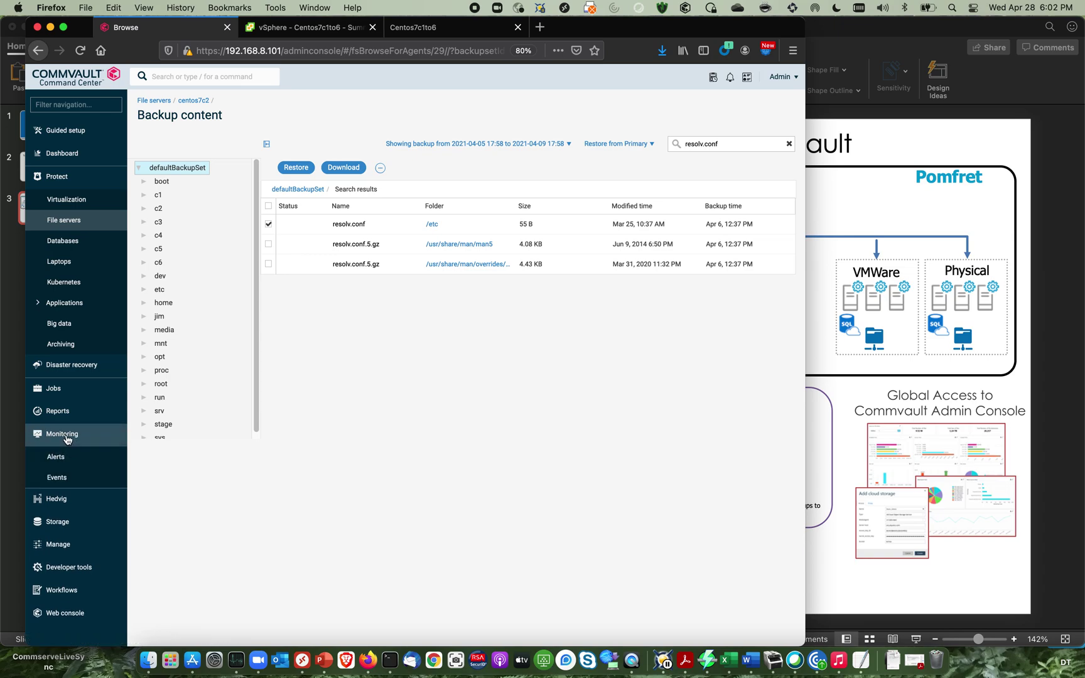
click(54, 388)
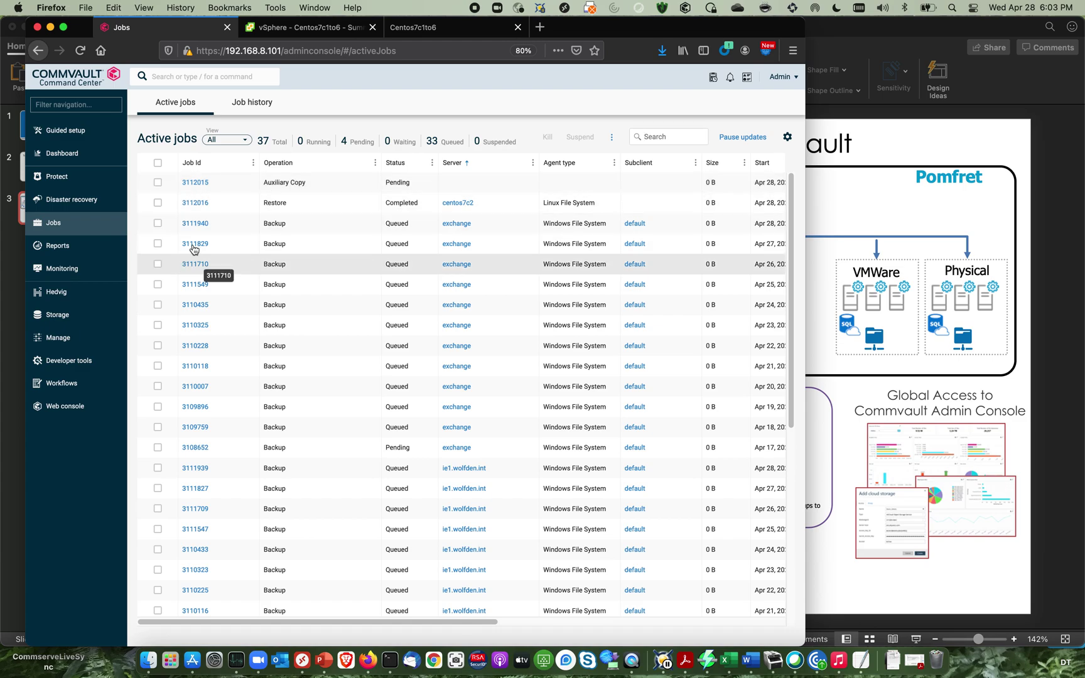
Check /tmp/resolv.conf with ls and ls -l (55 bytes, Mar 25 10:37), then return to Commvault Jobs
click(415, 32)
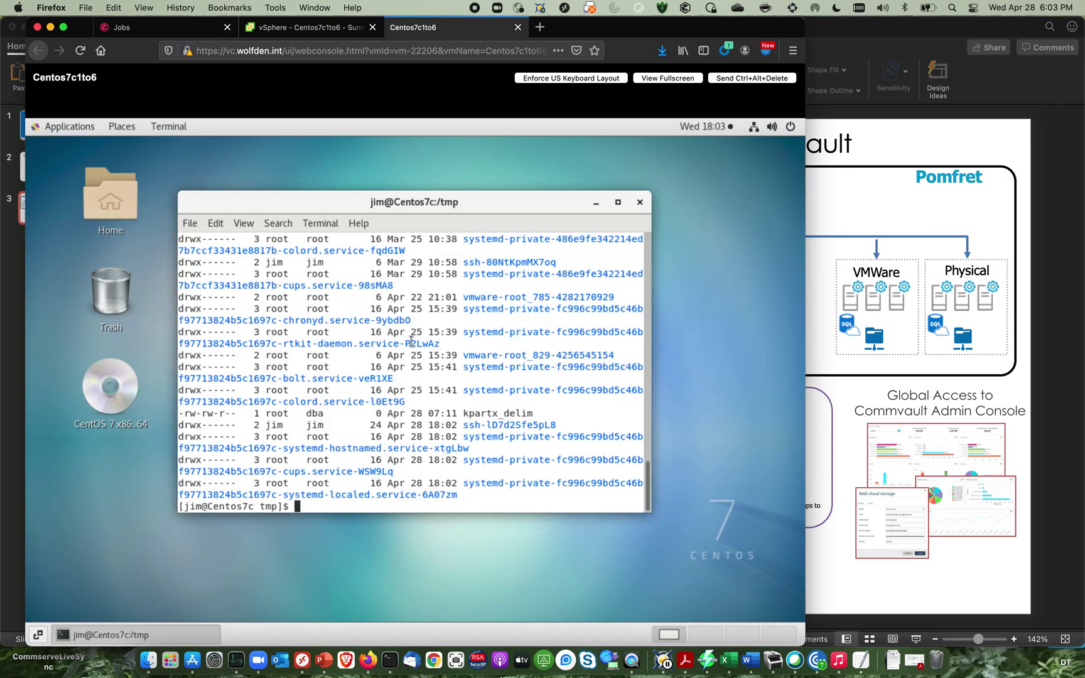
scroll(333, 508, up, 1)
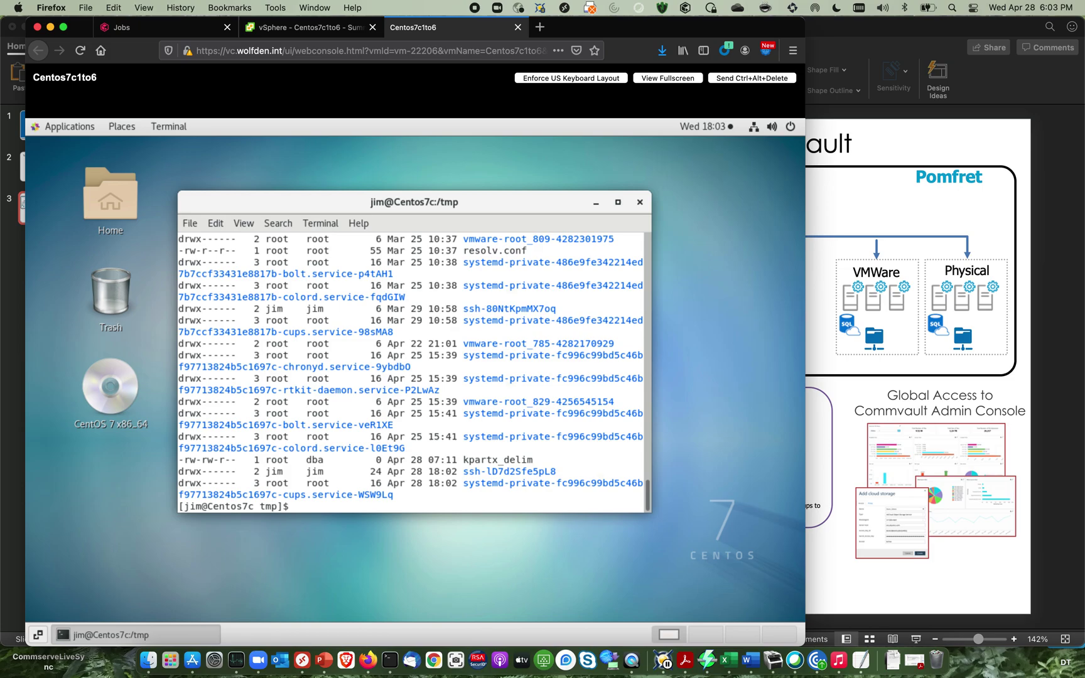
text(ls res)
key(Tab)
key(Return)
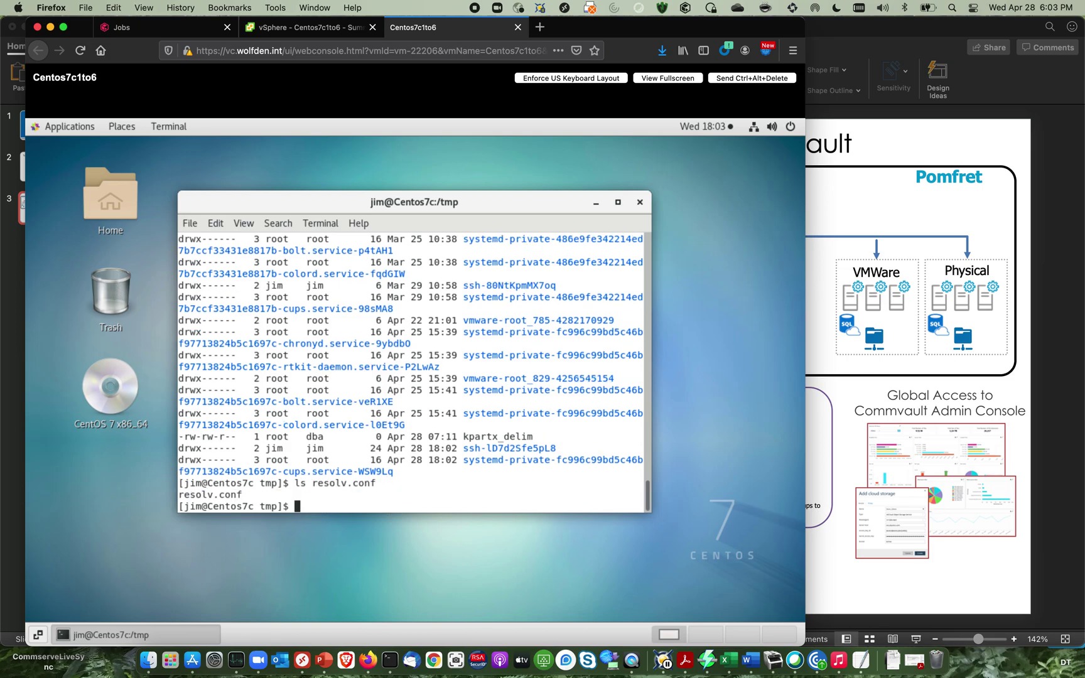
text(ls -l resolv.conf)
key(Return)
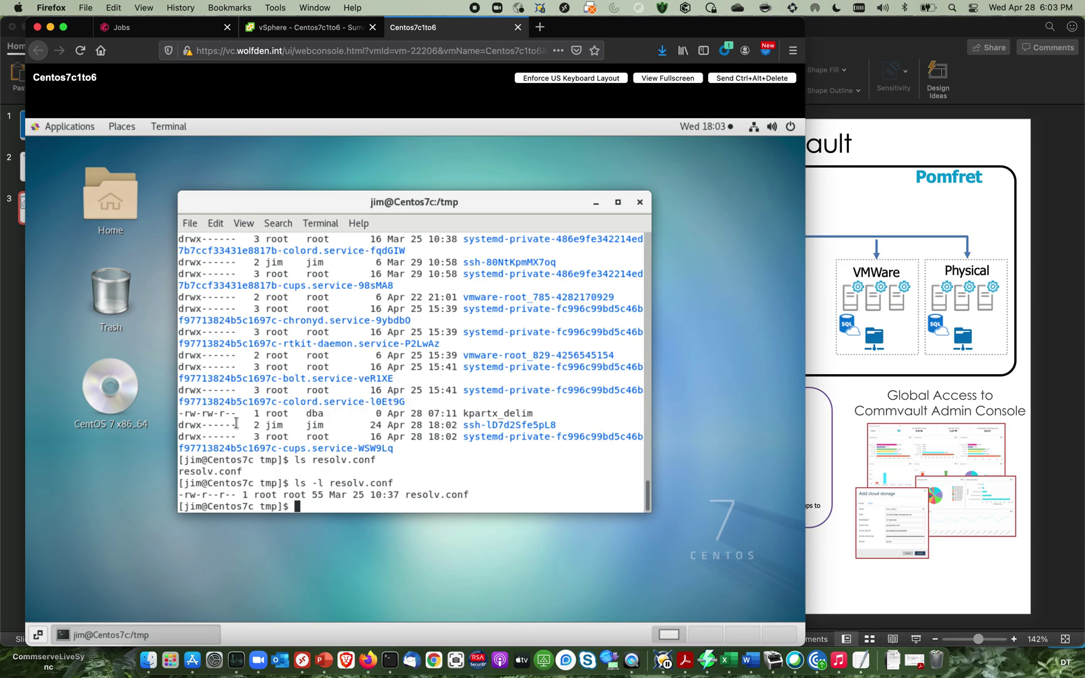
click(161, 34)
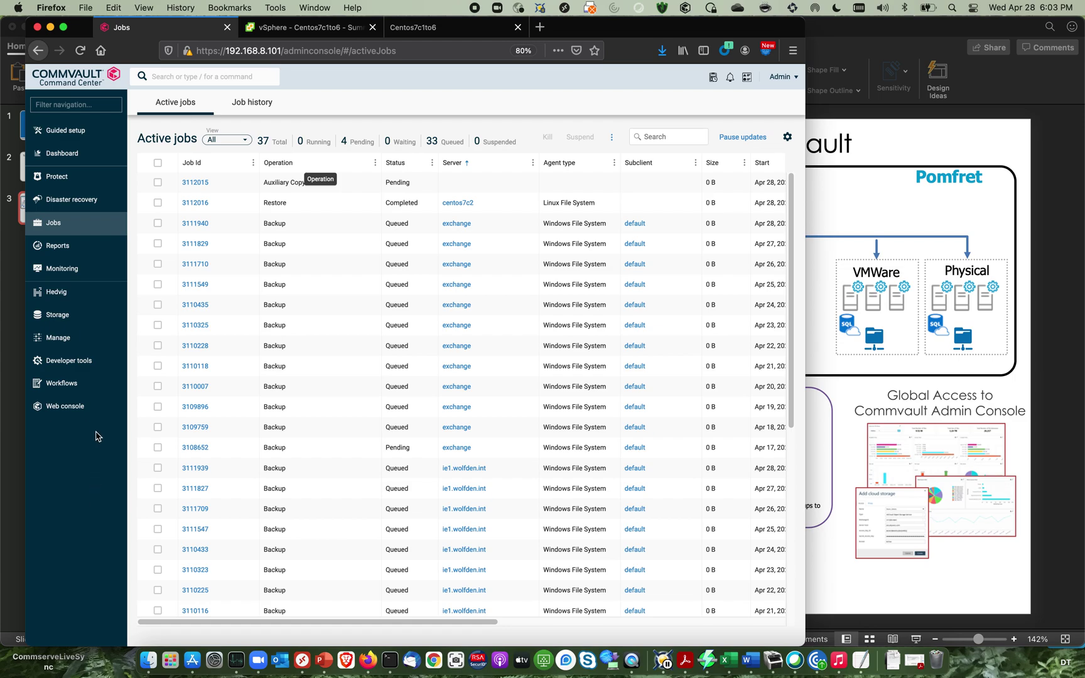
Open centos7c2 from Protect > File servers to show its April 2021 recovery-point calendar
click(56, 182)
click(64, 222)
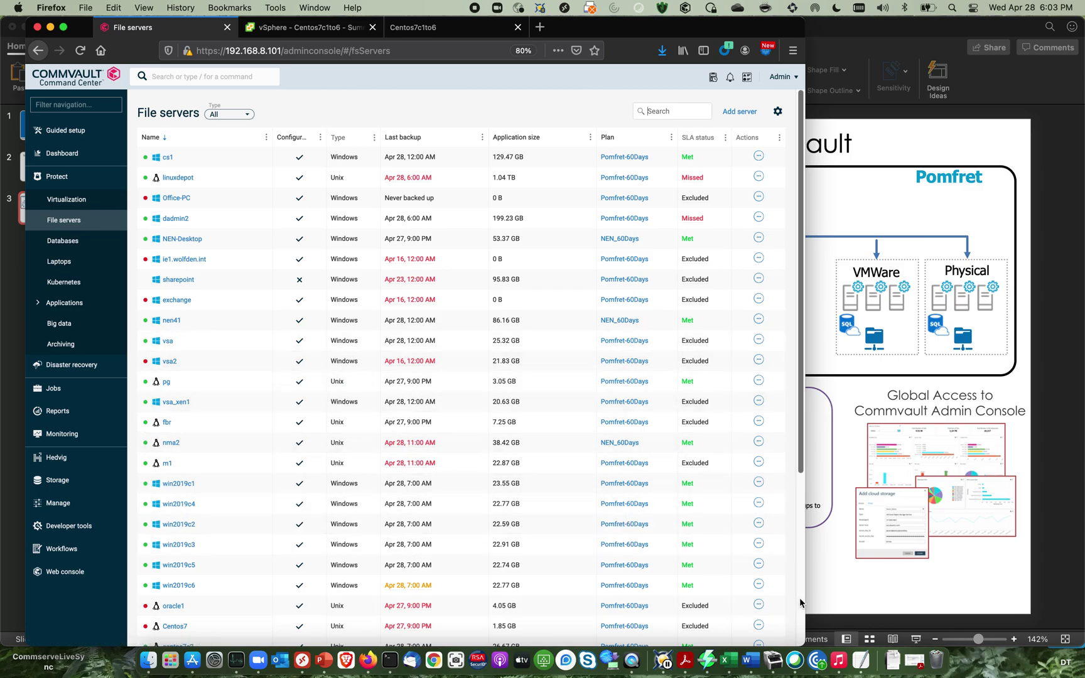
scroll(801, 601, down, 5)
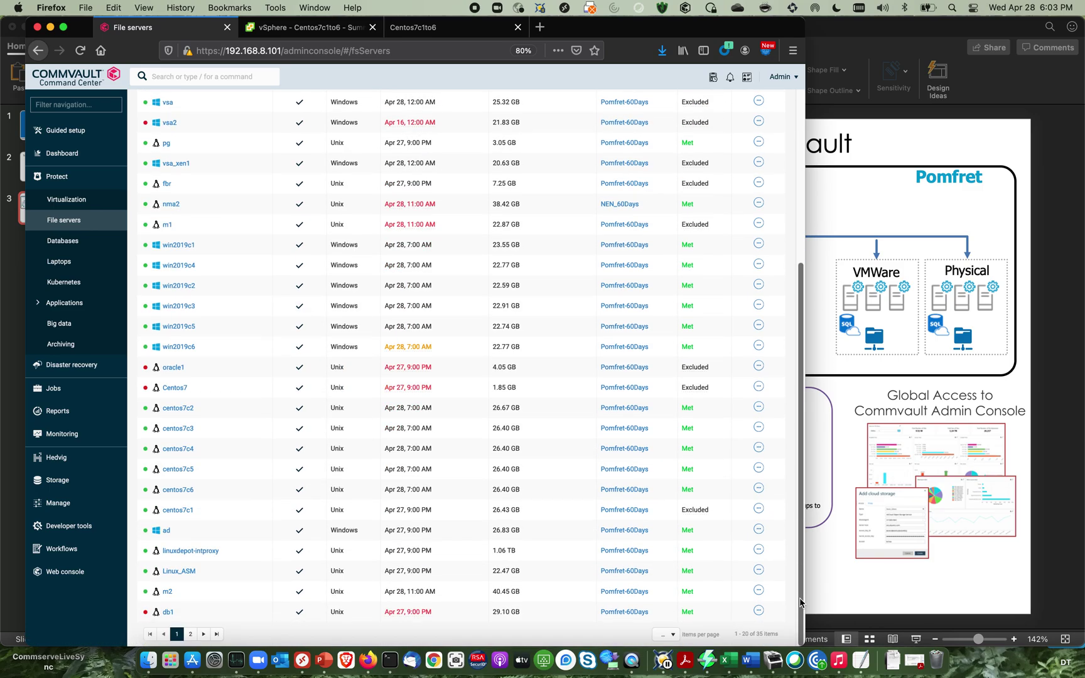
click(176, 409)
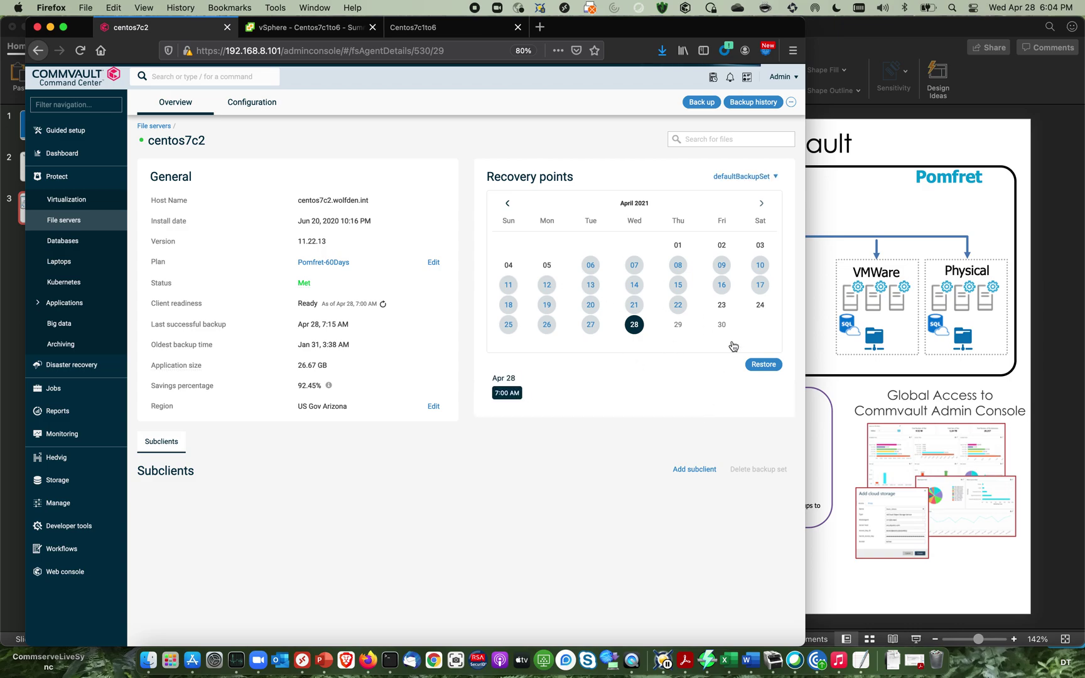
Browse the latest centos7c2 backup, select auto.master.d under etc, and start its restore
click(762, 366)
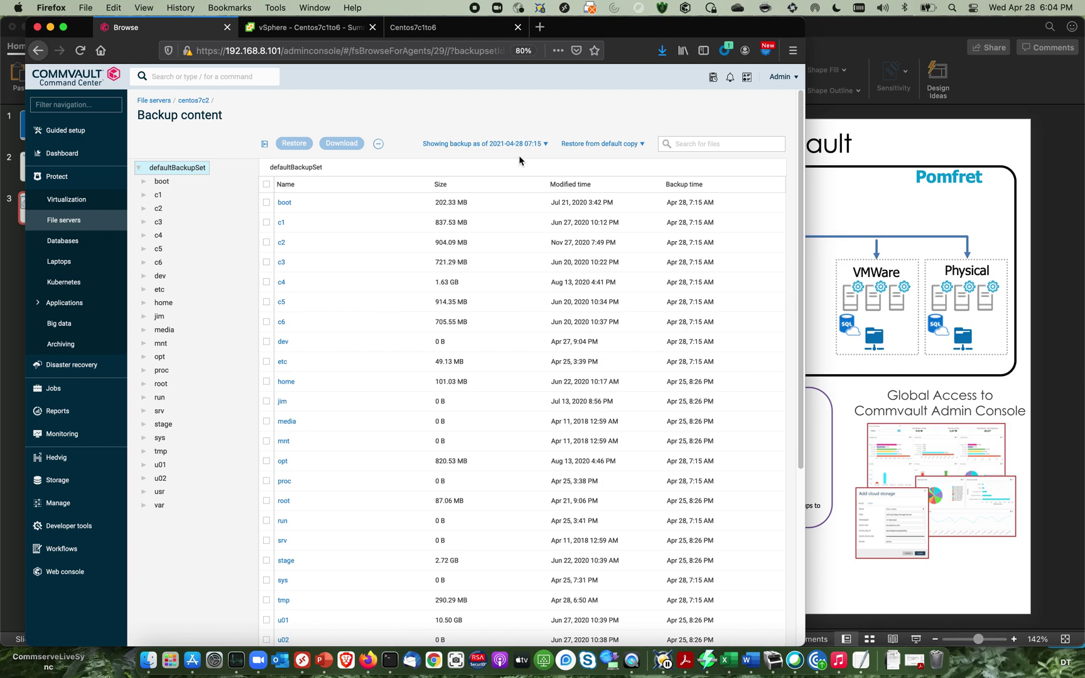
click(609, 148)
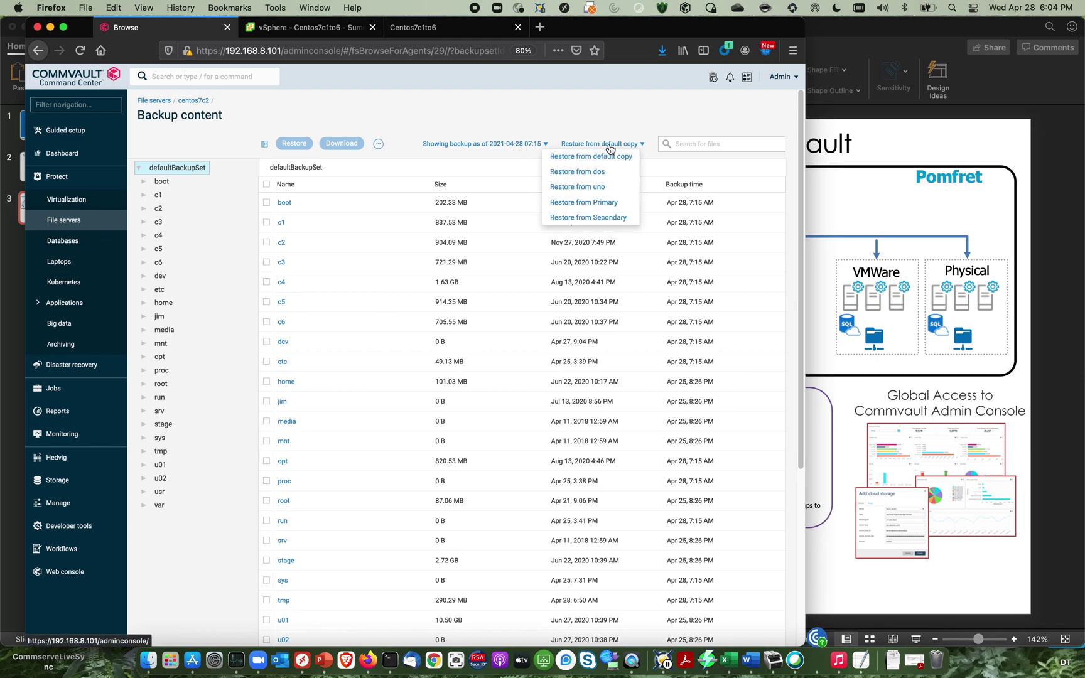
click(590, 97)
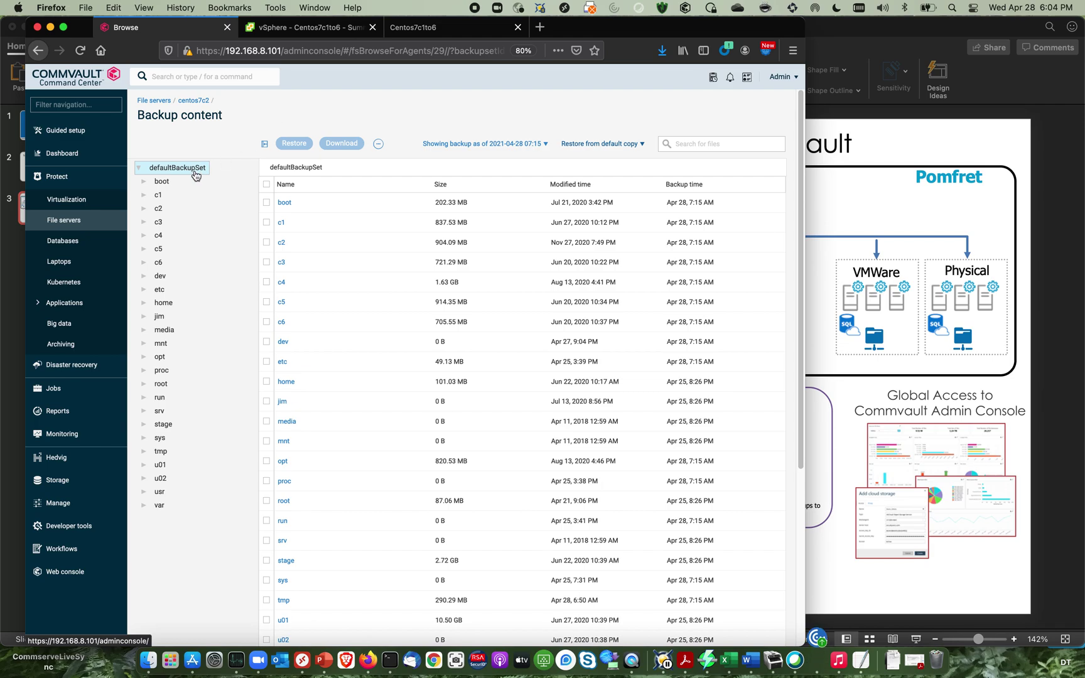
click(159, 291)
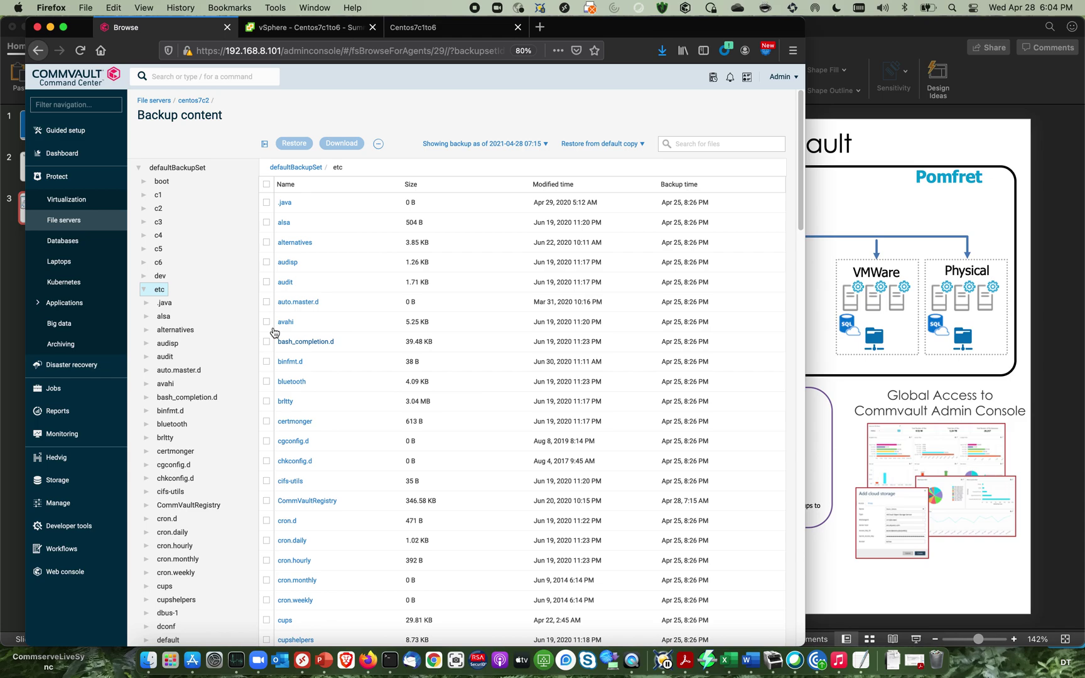
click(267, 304)
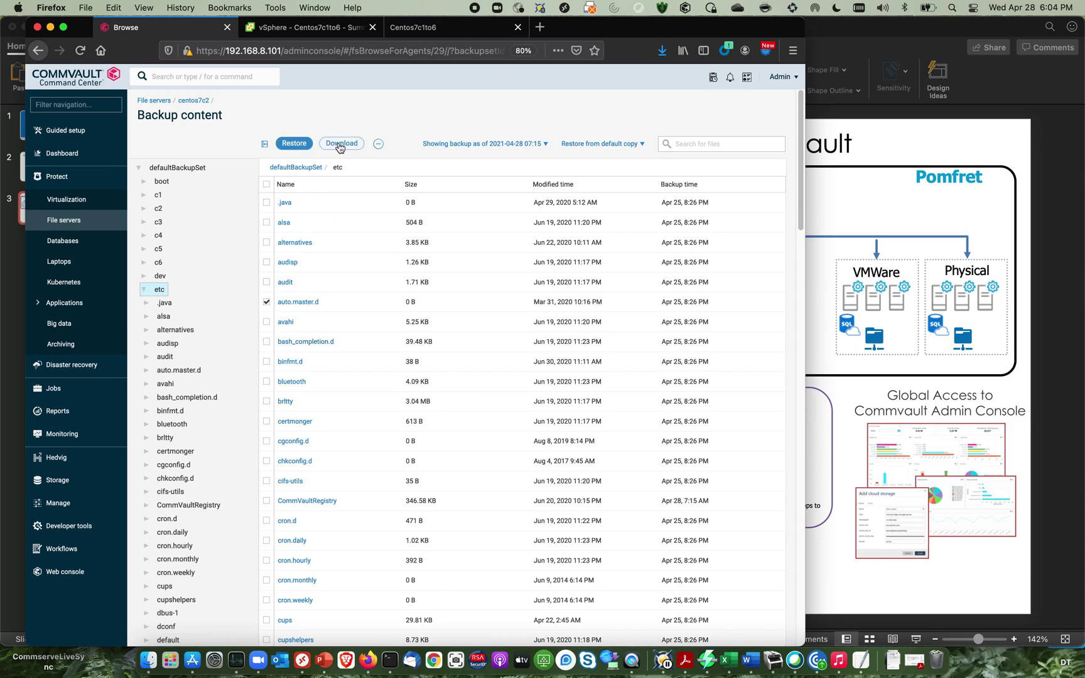
click(301, 151)
Show slide 1, the DataPivot Technologies 'CommVault 101: File Restore' title slide
click(911, 147)
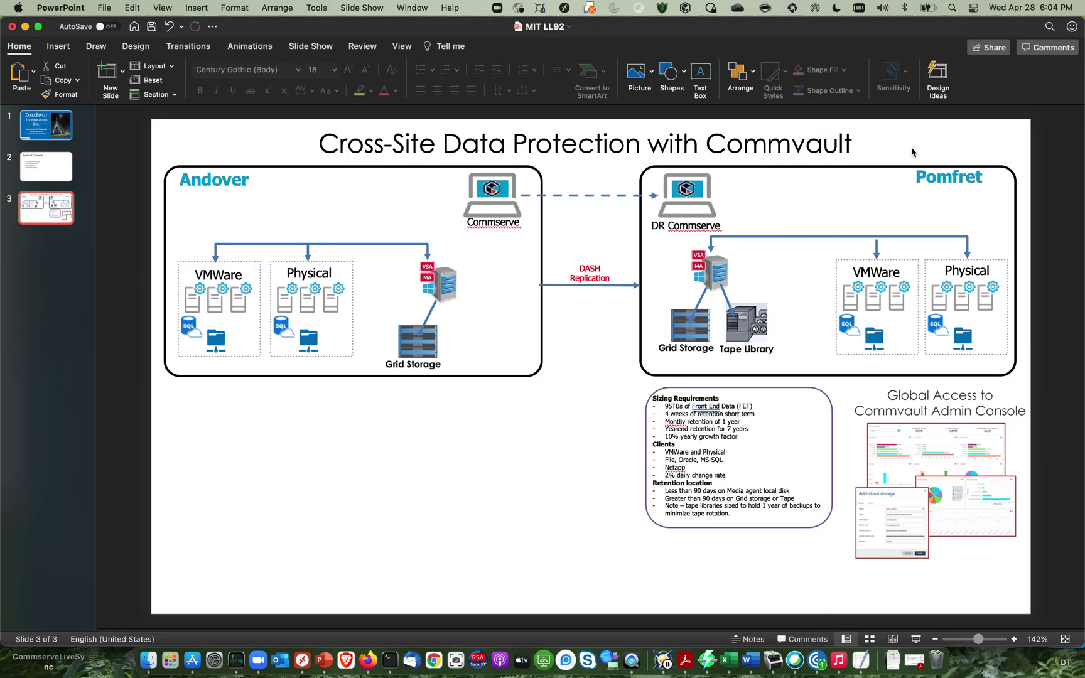
click(32, 135)
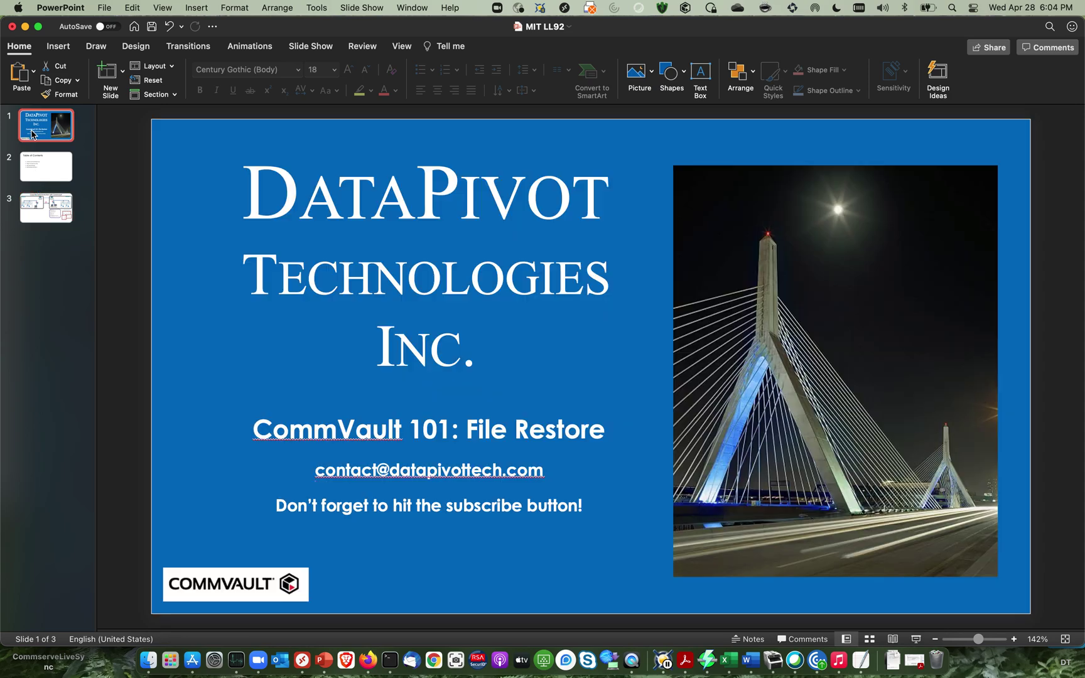